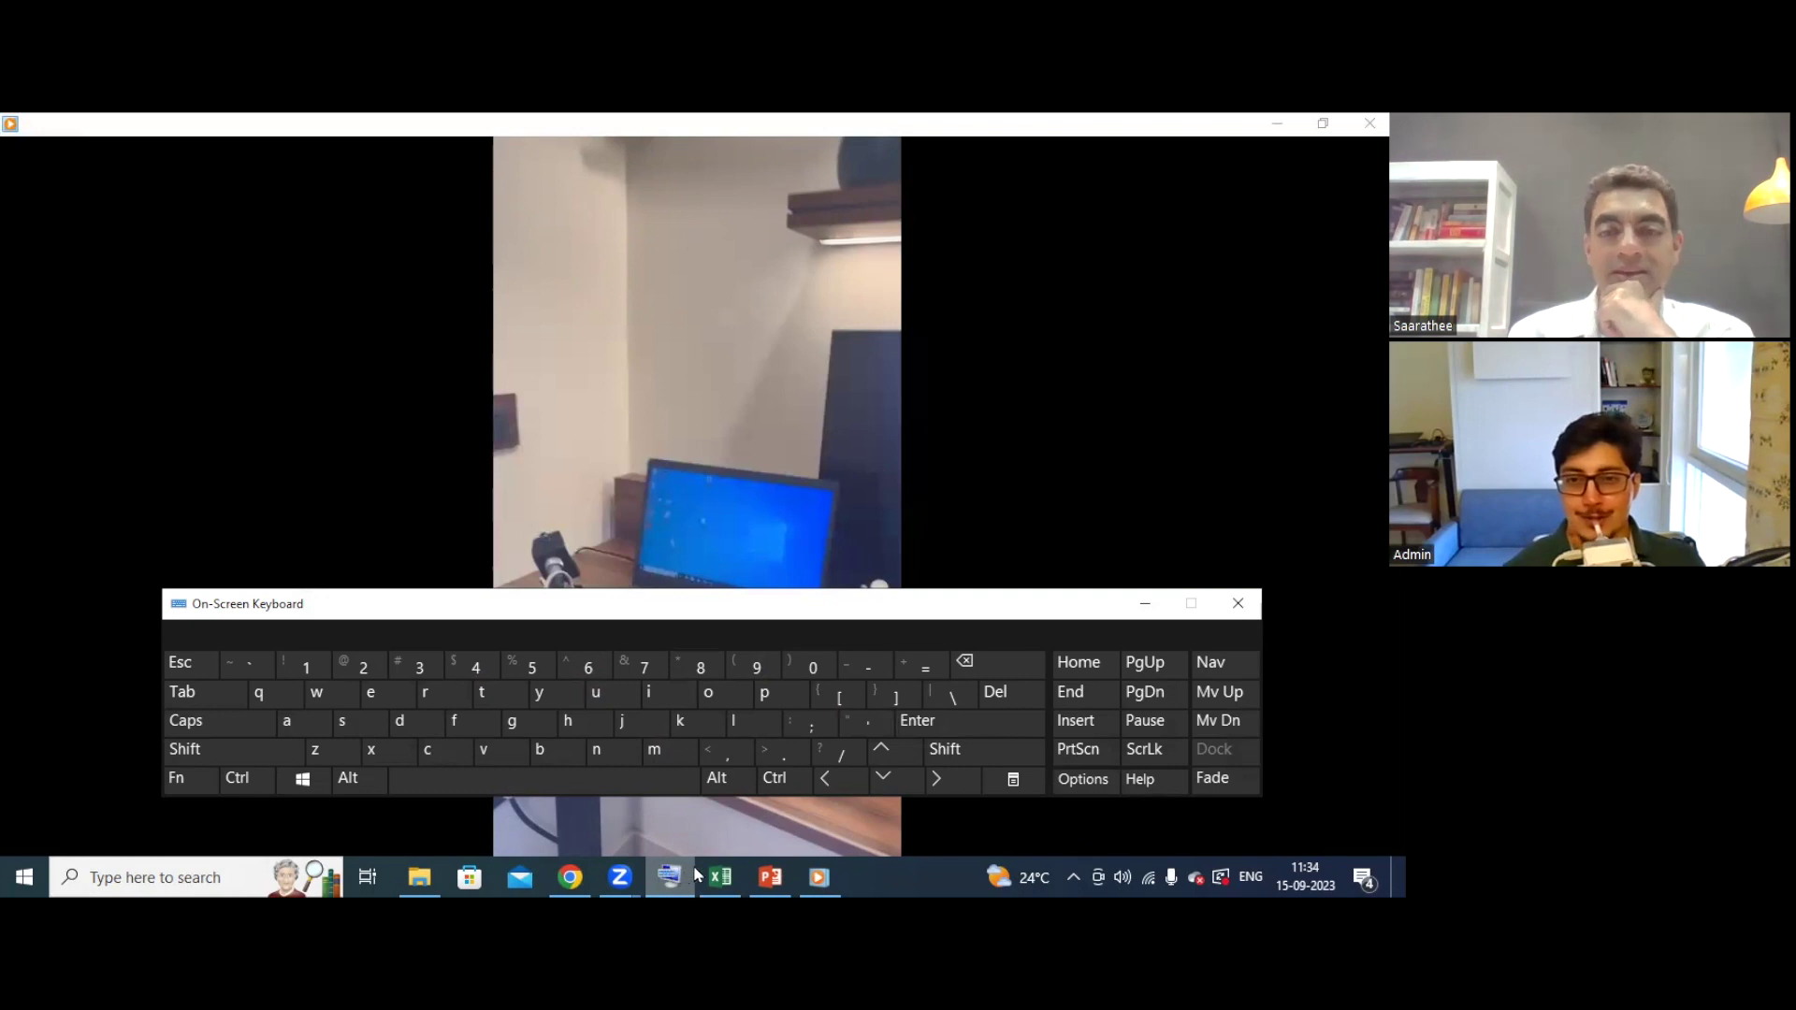
Switch to the file_example_XLS_50 workbook in Excel and compare the tables on Sheet1 and Sheet2, ending on Sheet1.
key("alt+Tab")
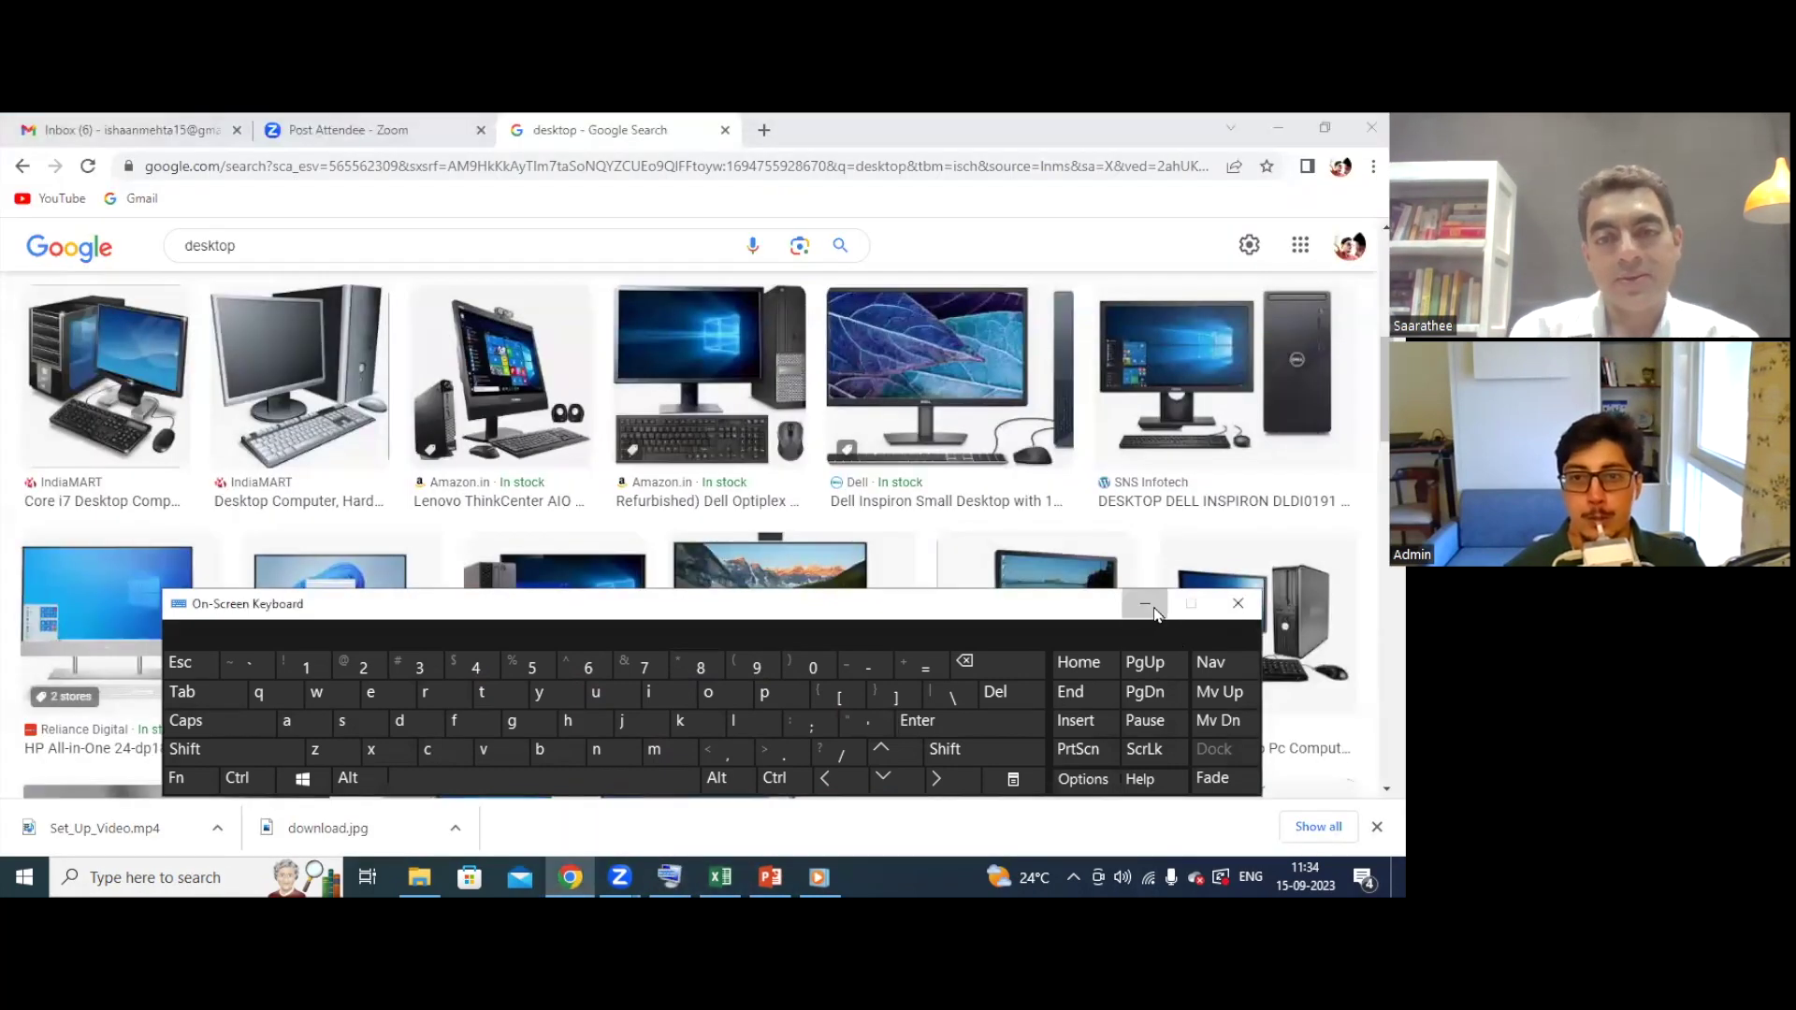
left_click(1145, 603)
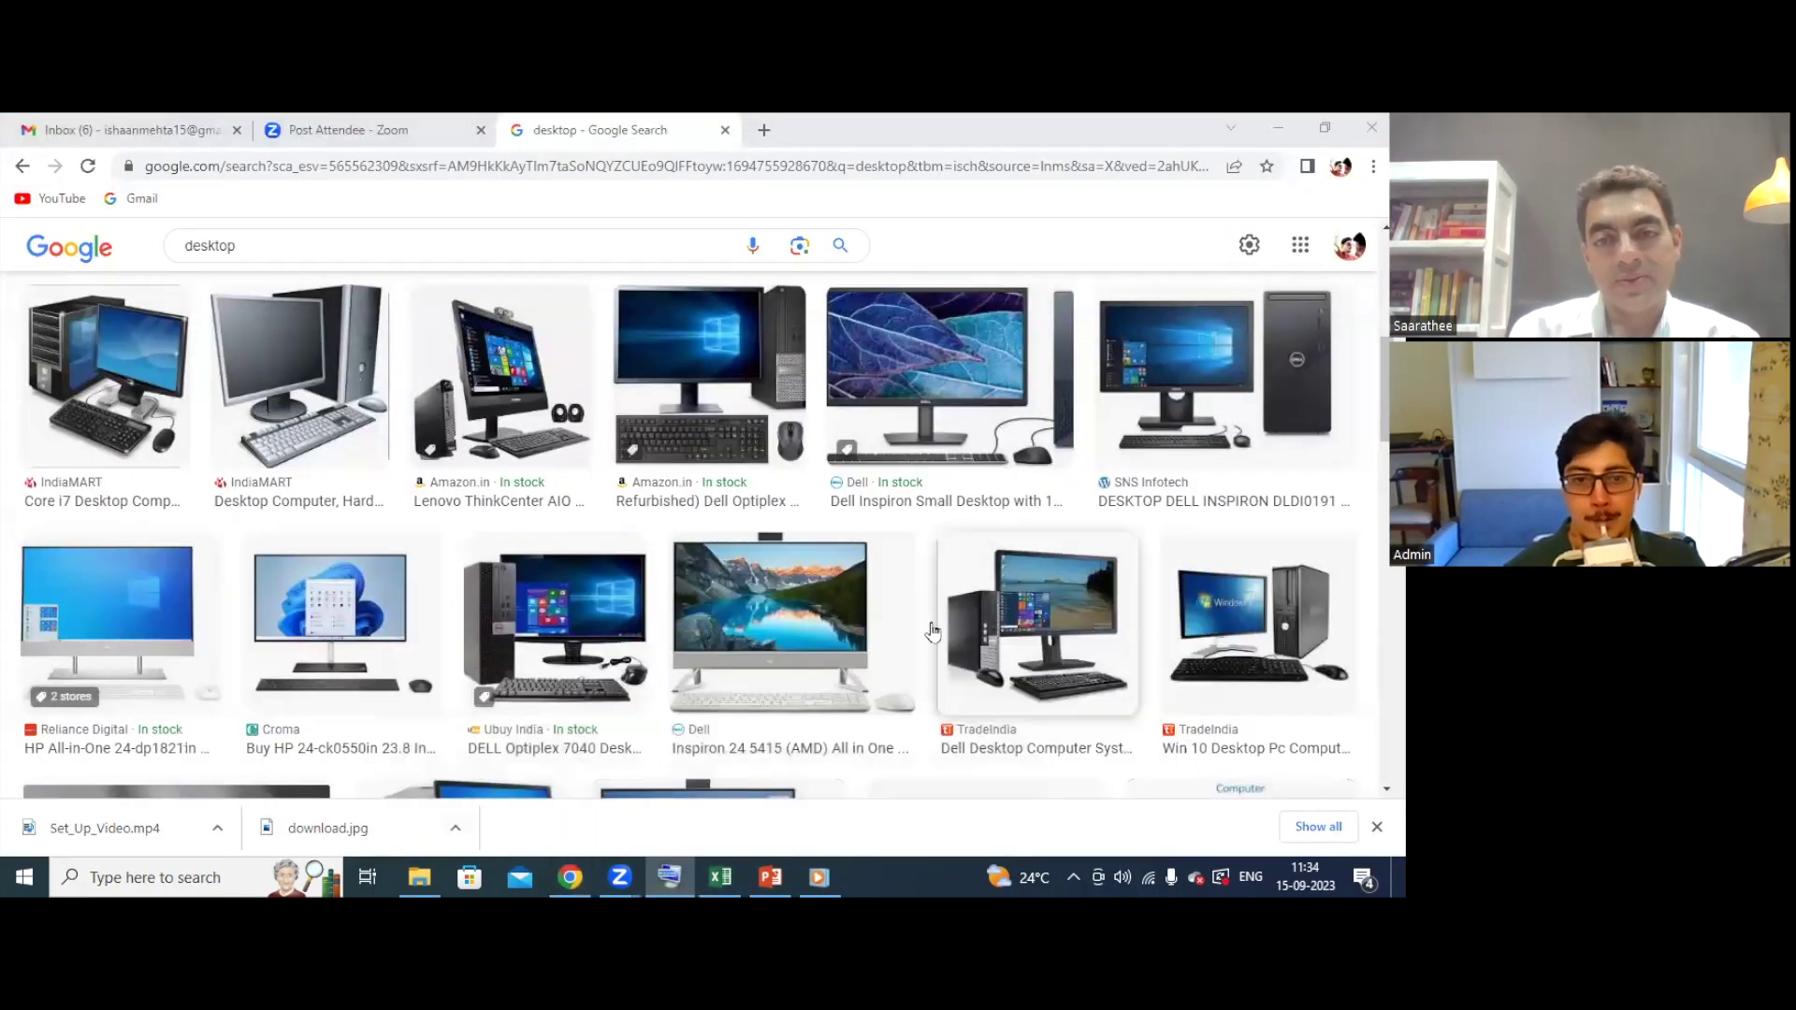
left_click(722, 877)
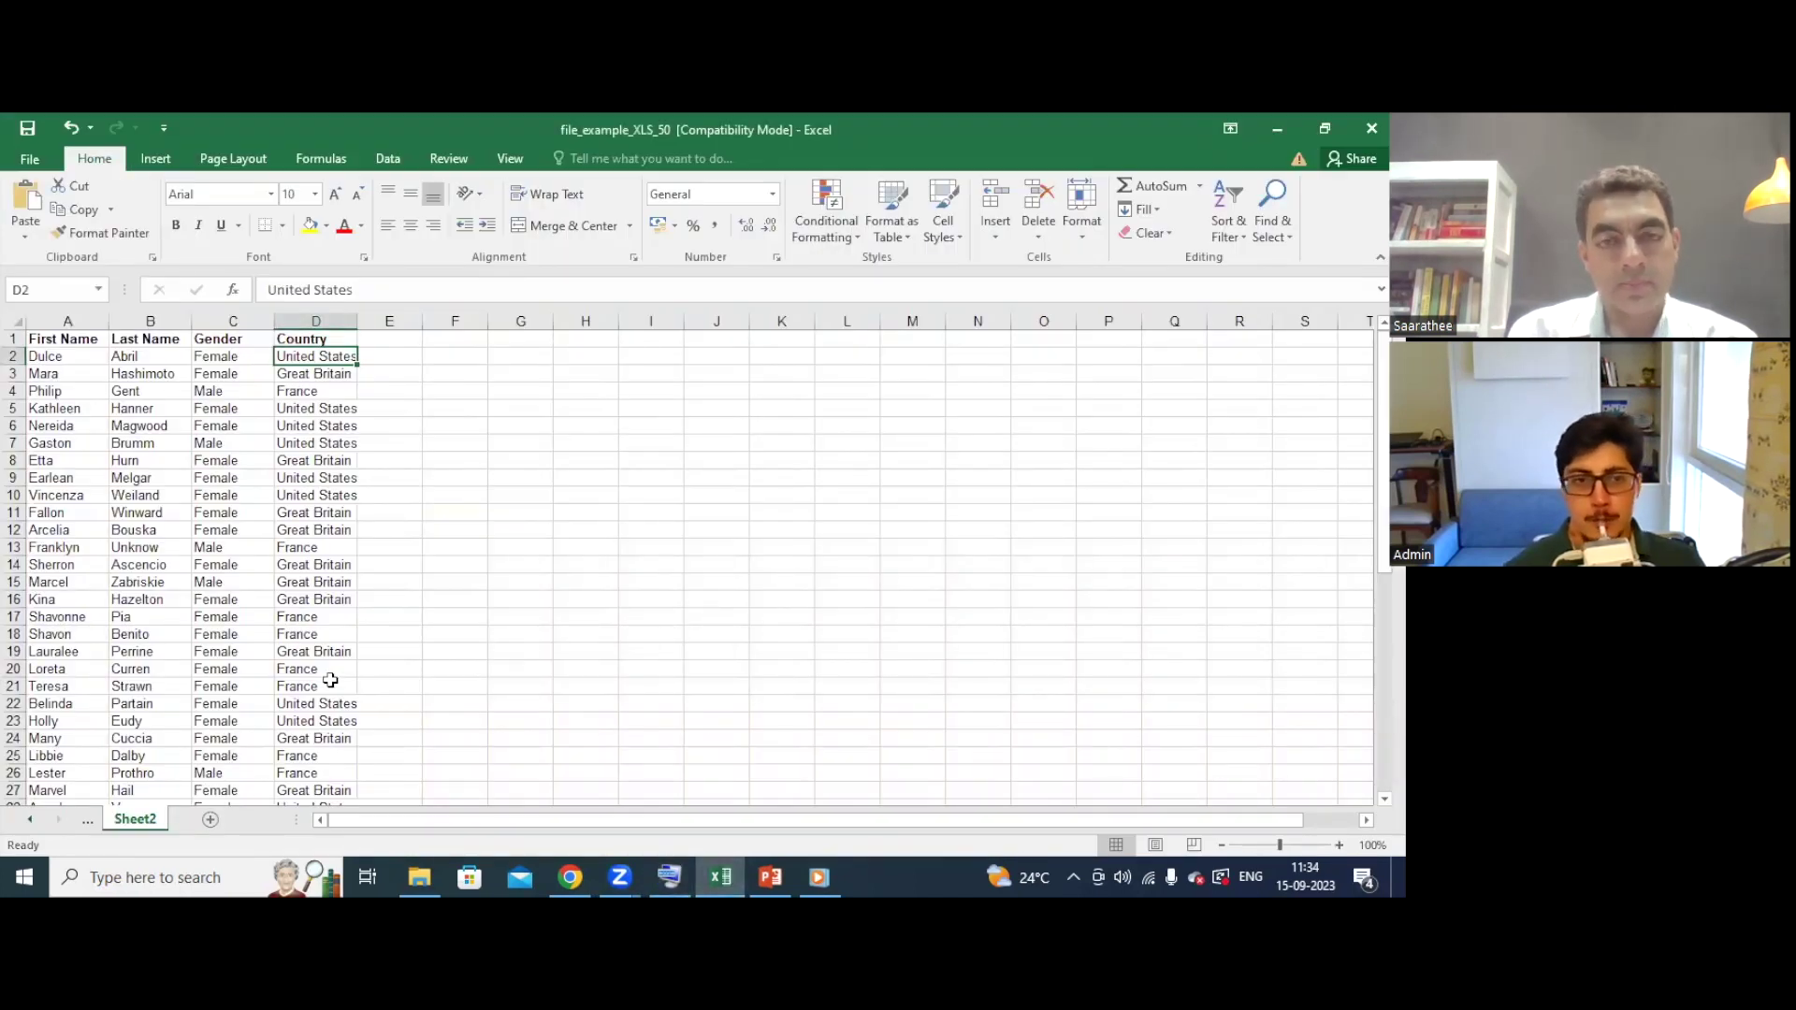
left_click(98, 822)
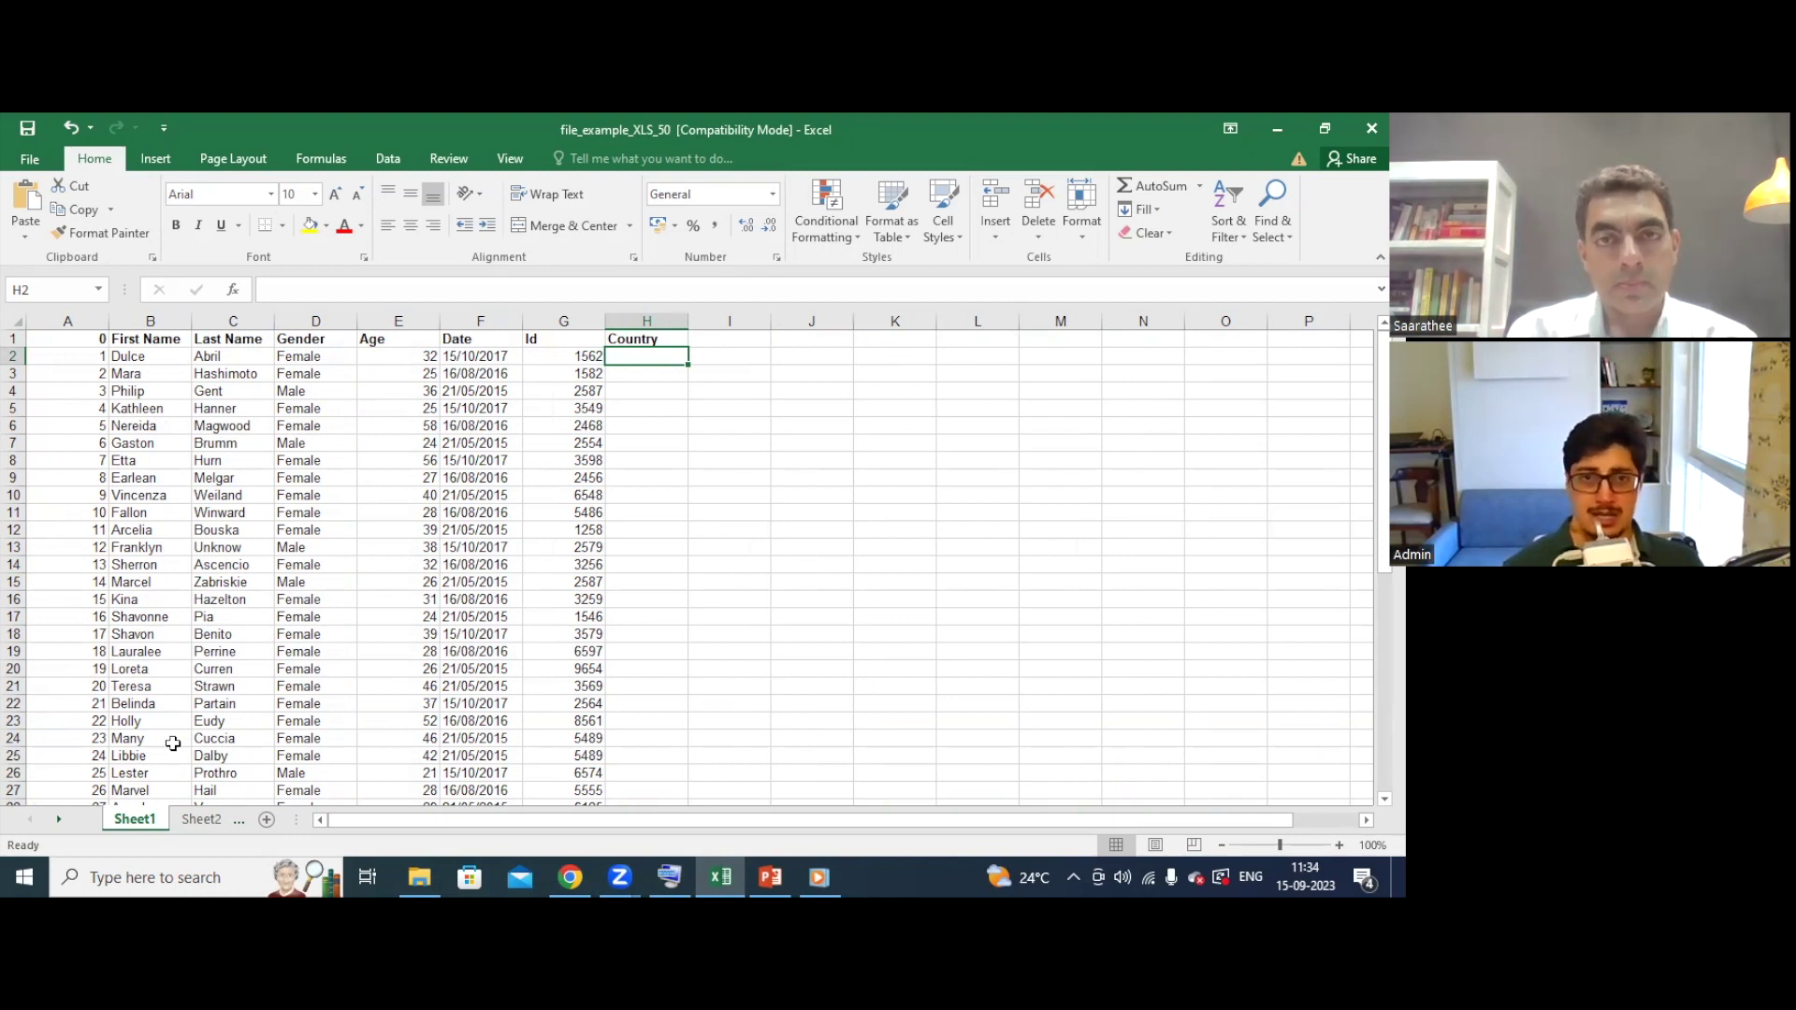
left_click(192, 823)
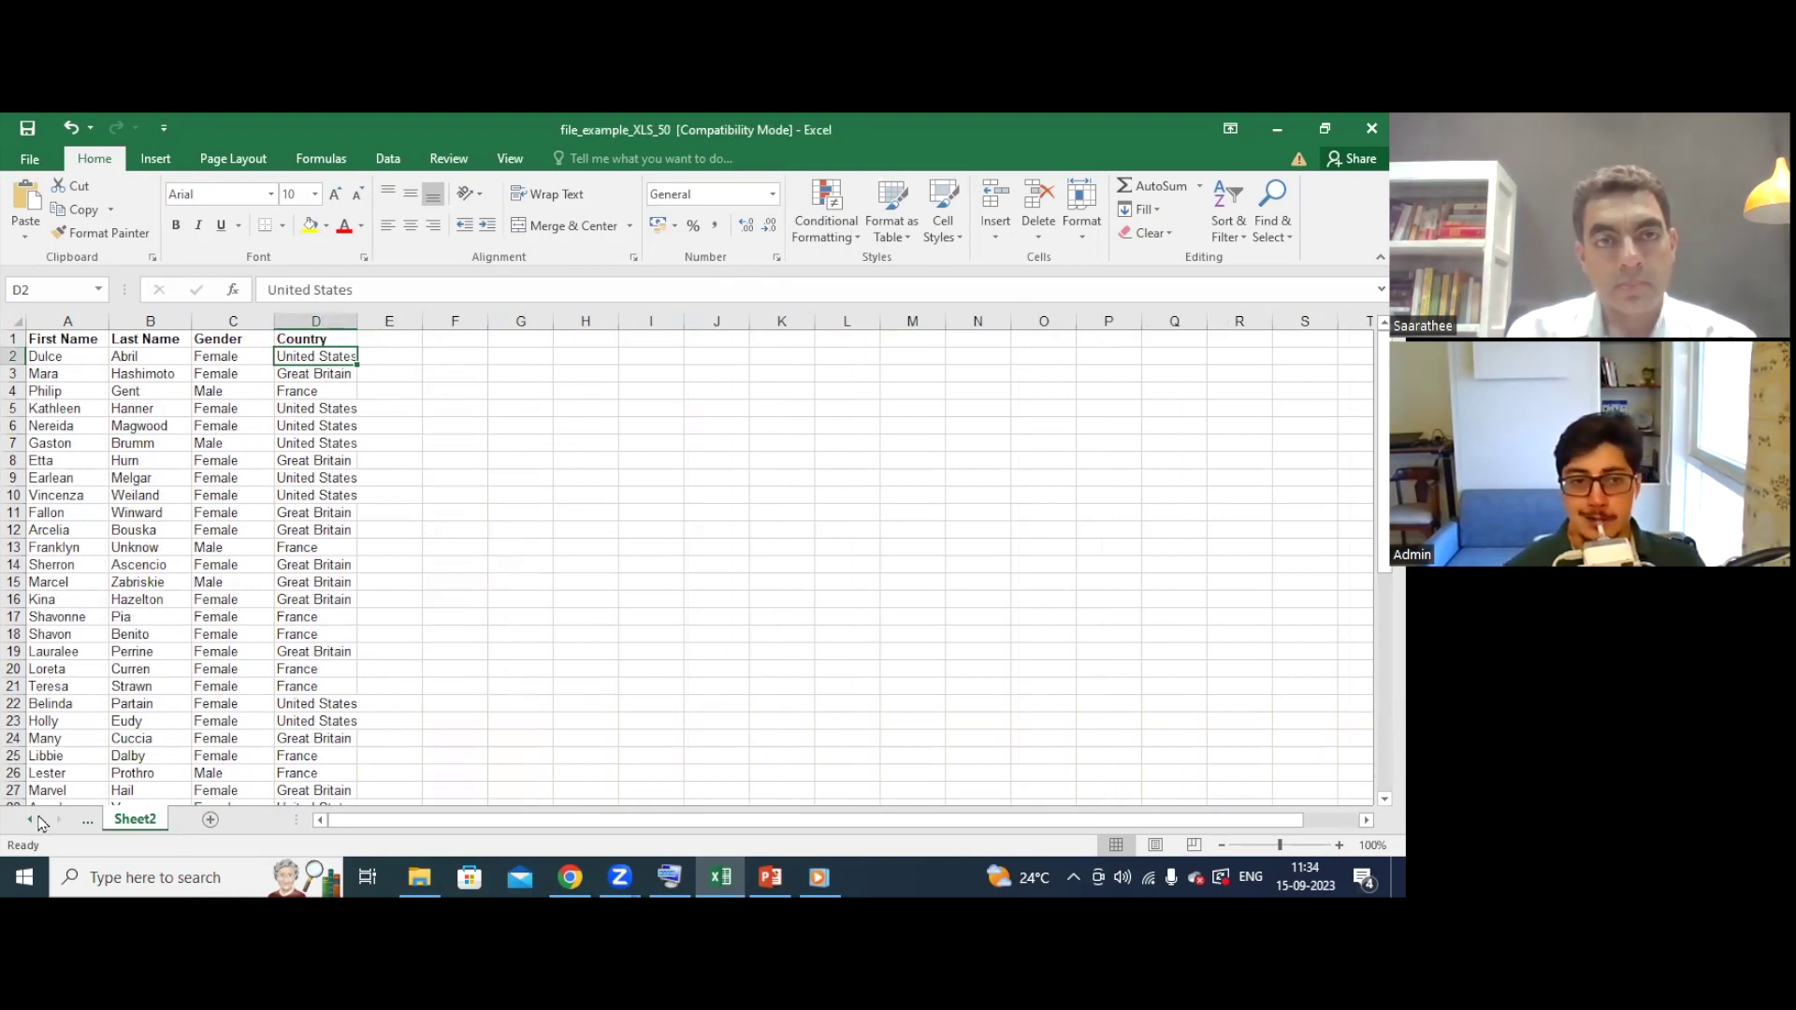
left_click(83, 825)
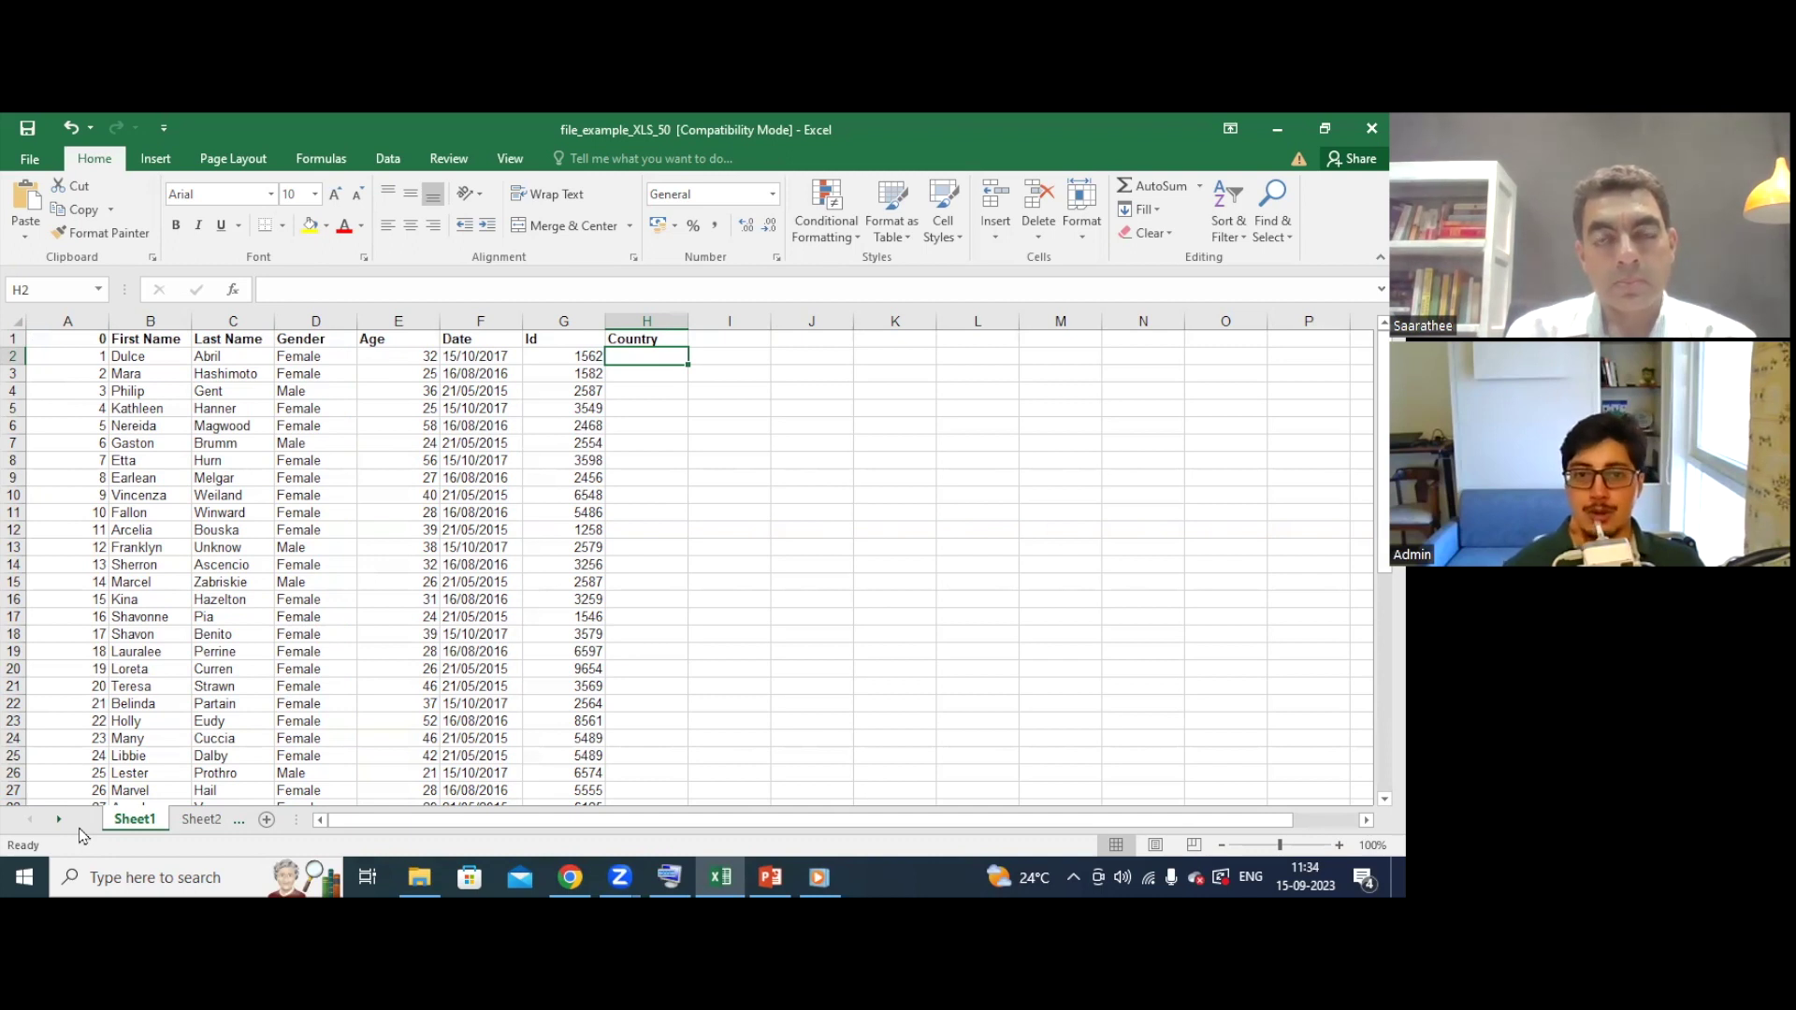
Bring up the On-Screen Keyboard over the workbook and start a VLOOKUP formula in H2 with B2 as the lookup value.
left_click(670, 874)
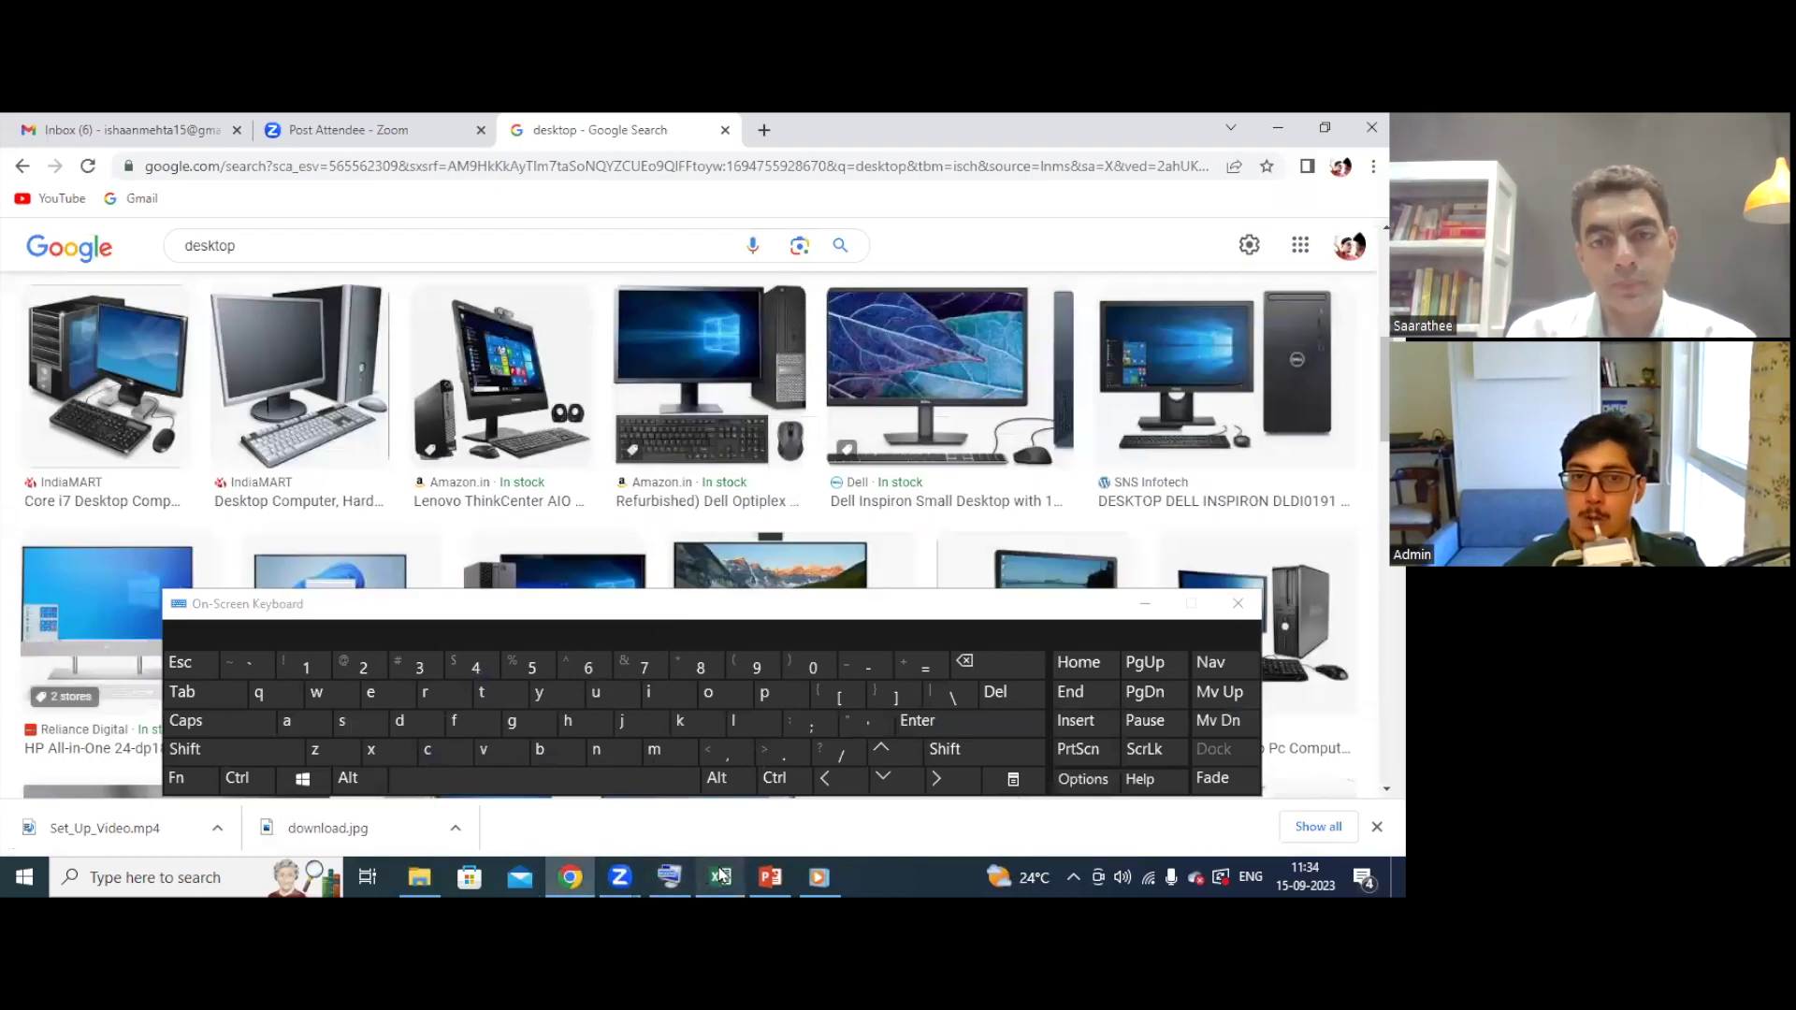
left_click(717, 875)
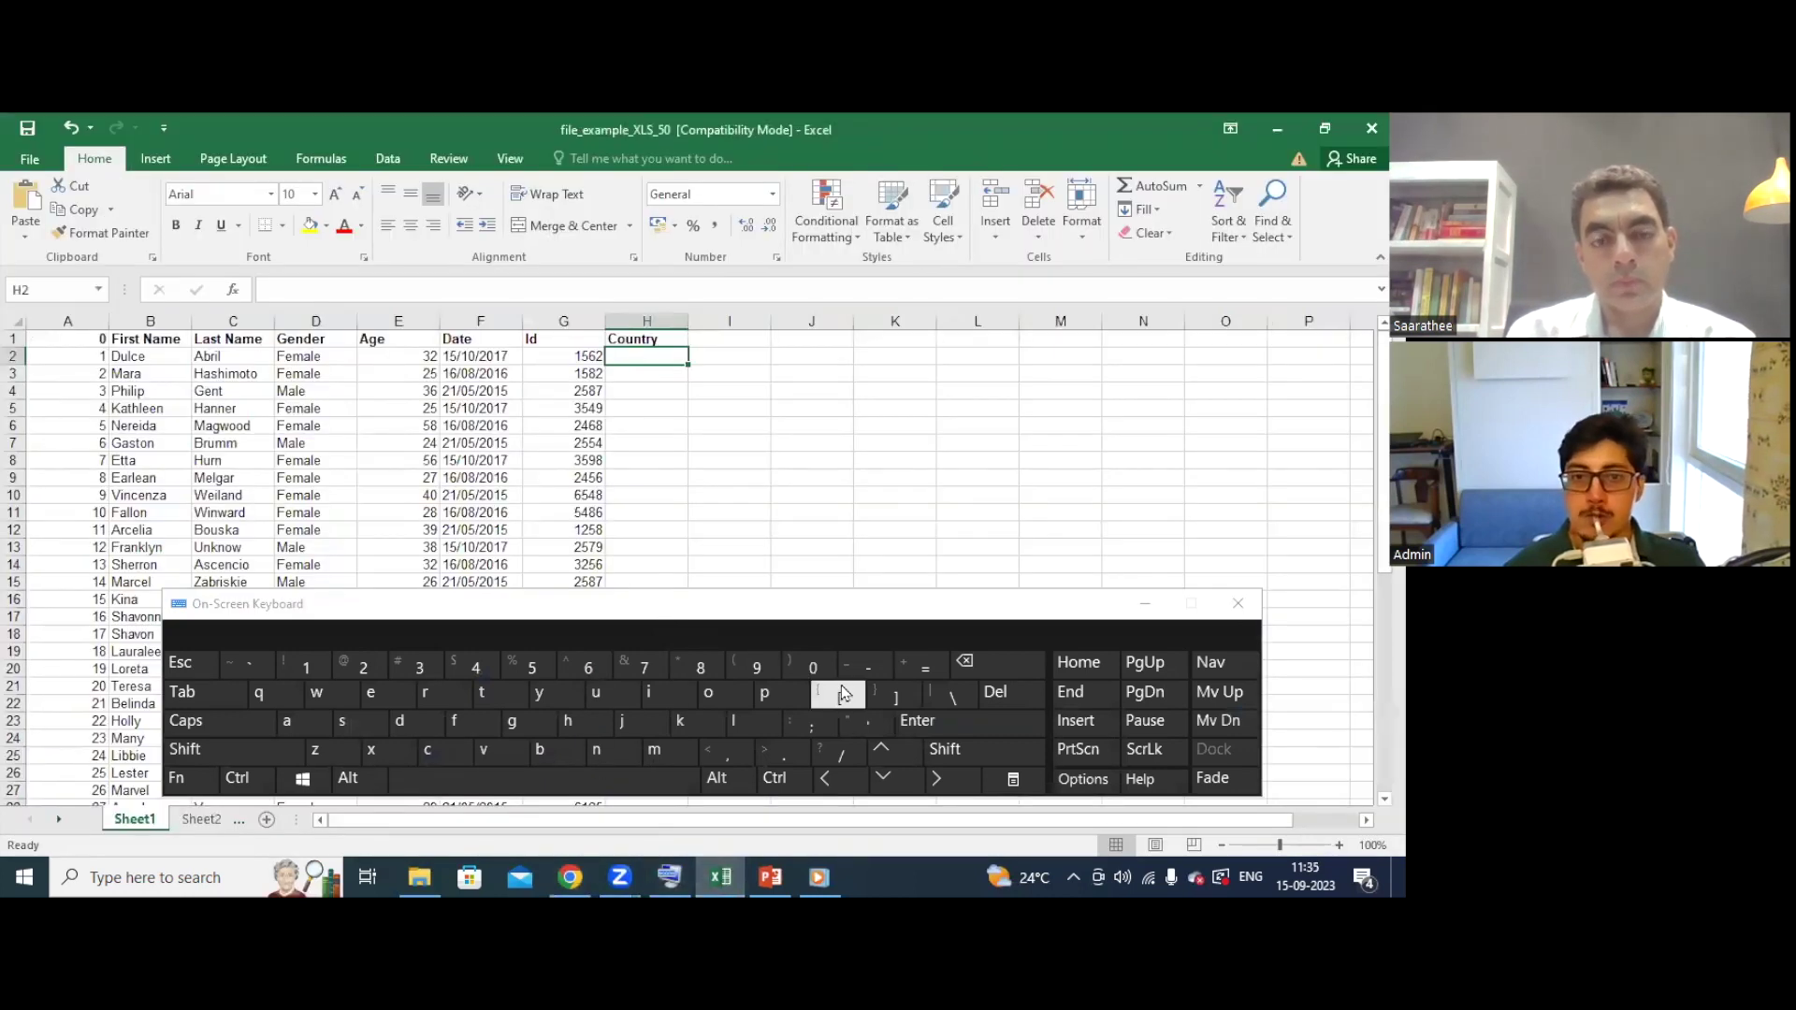
left_click(925, 668)
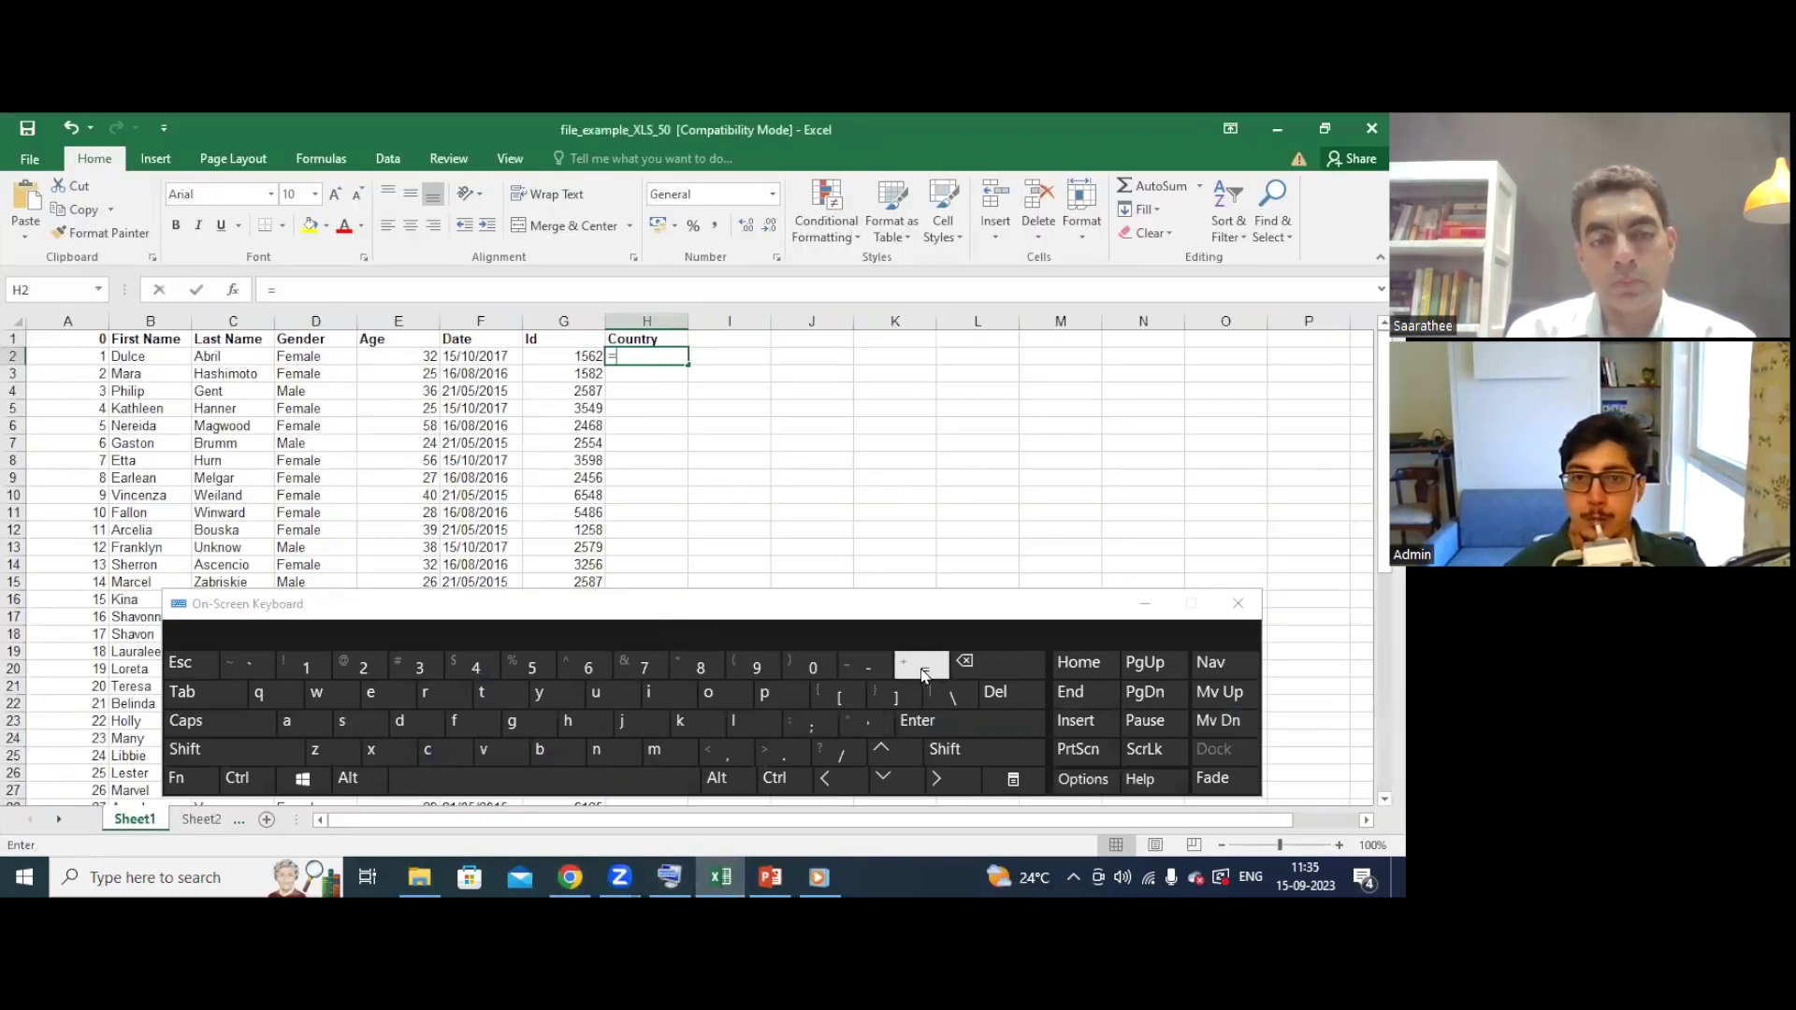
left_click(491, 752)
left_click(745, 727)
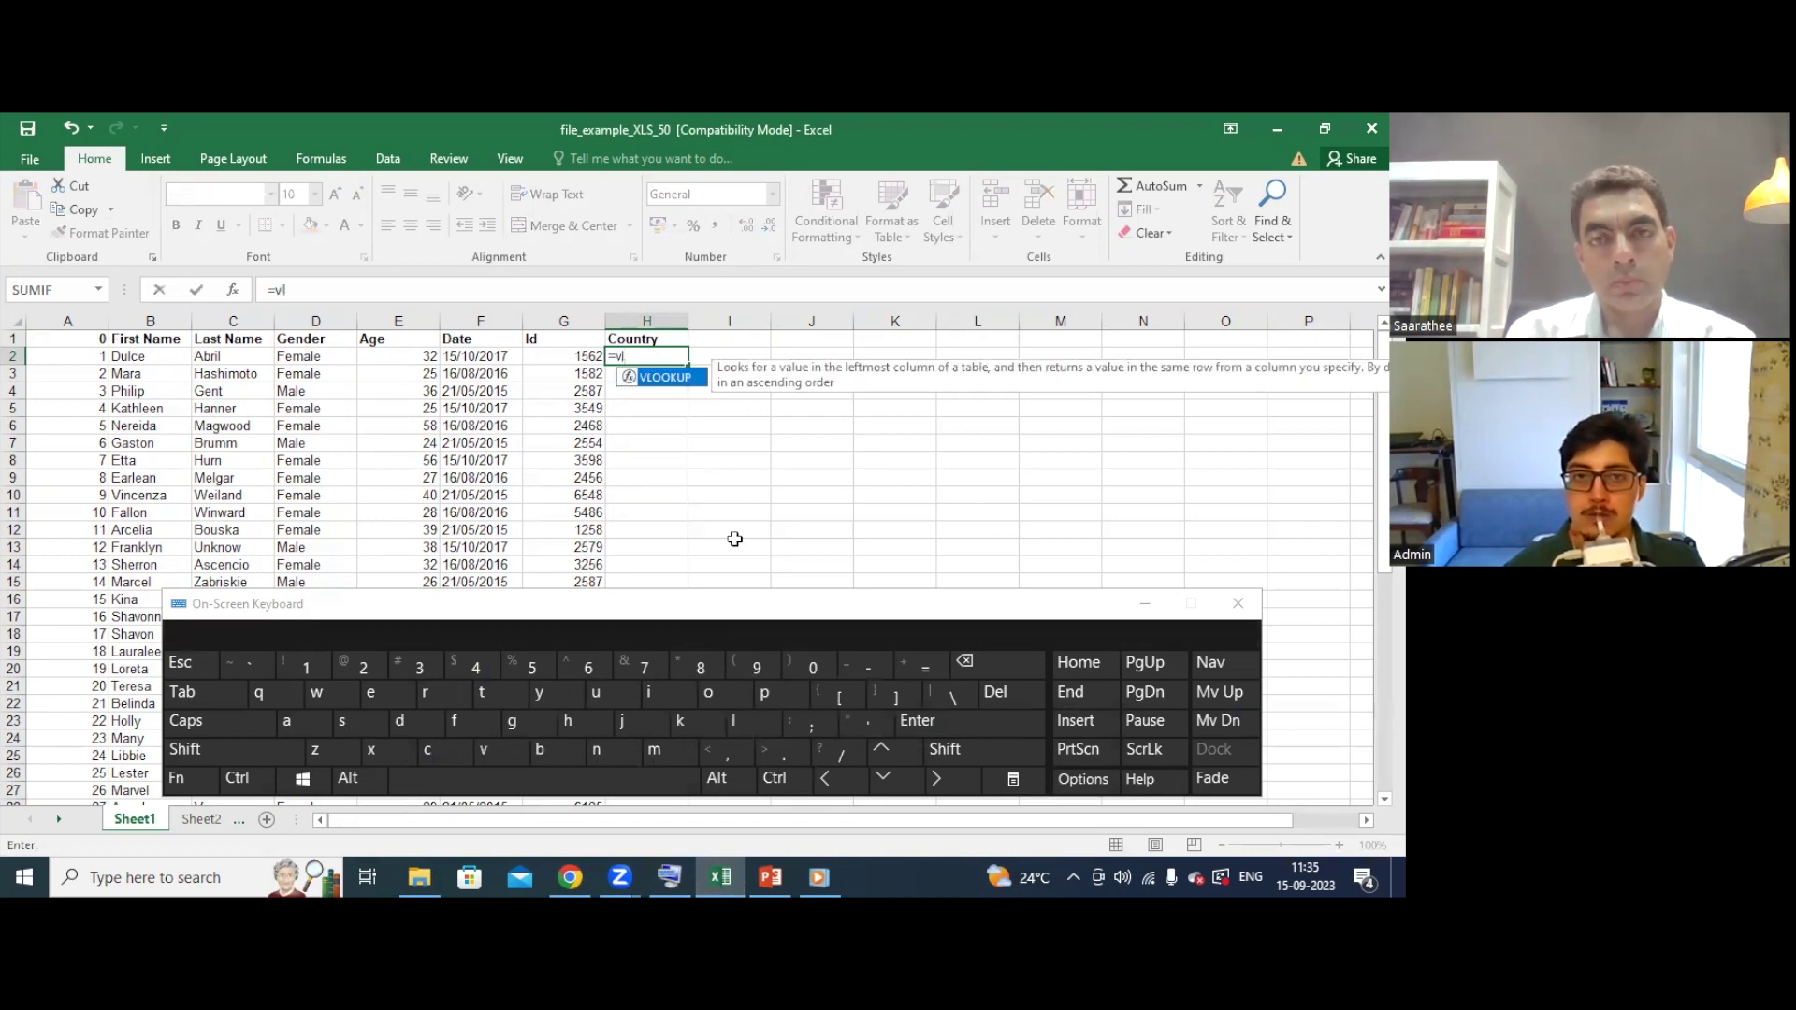
double_click(656, 377)
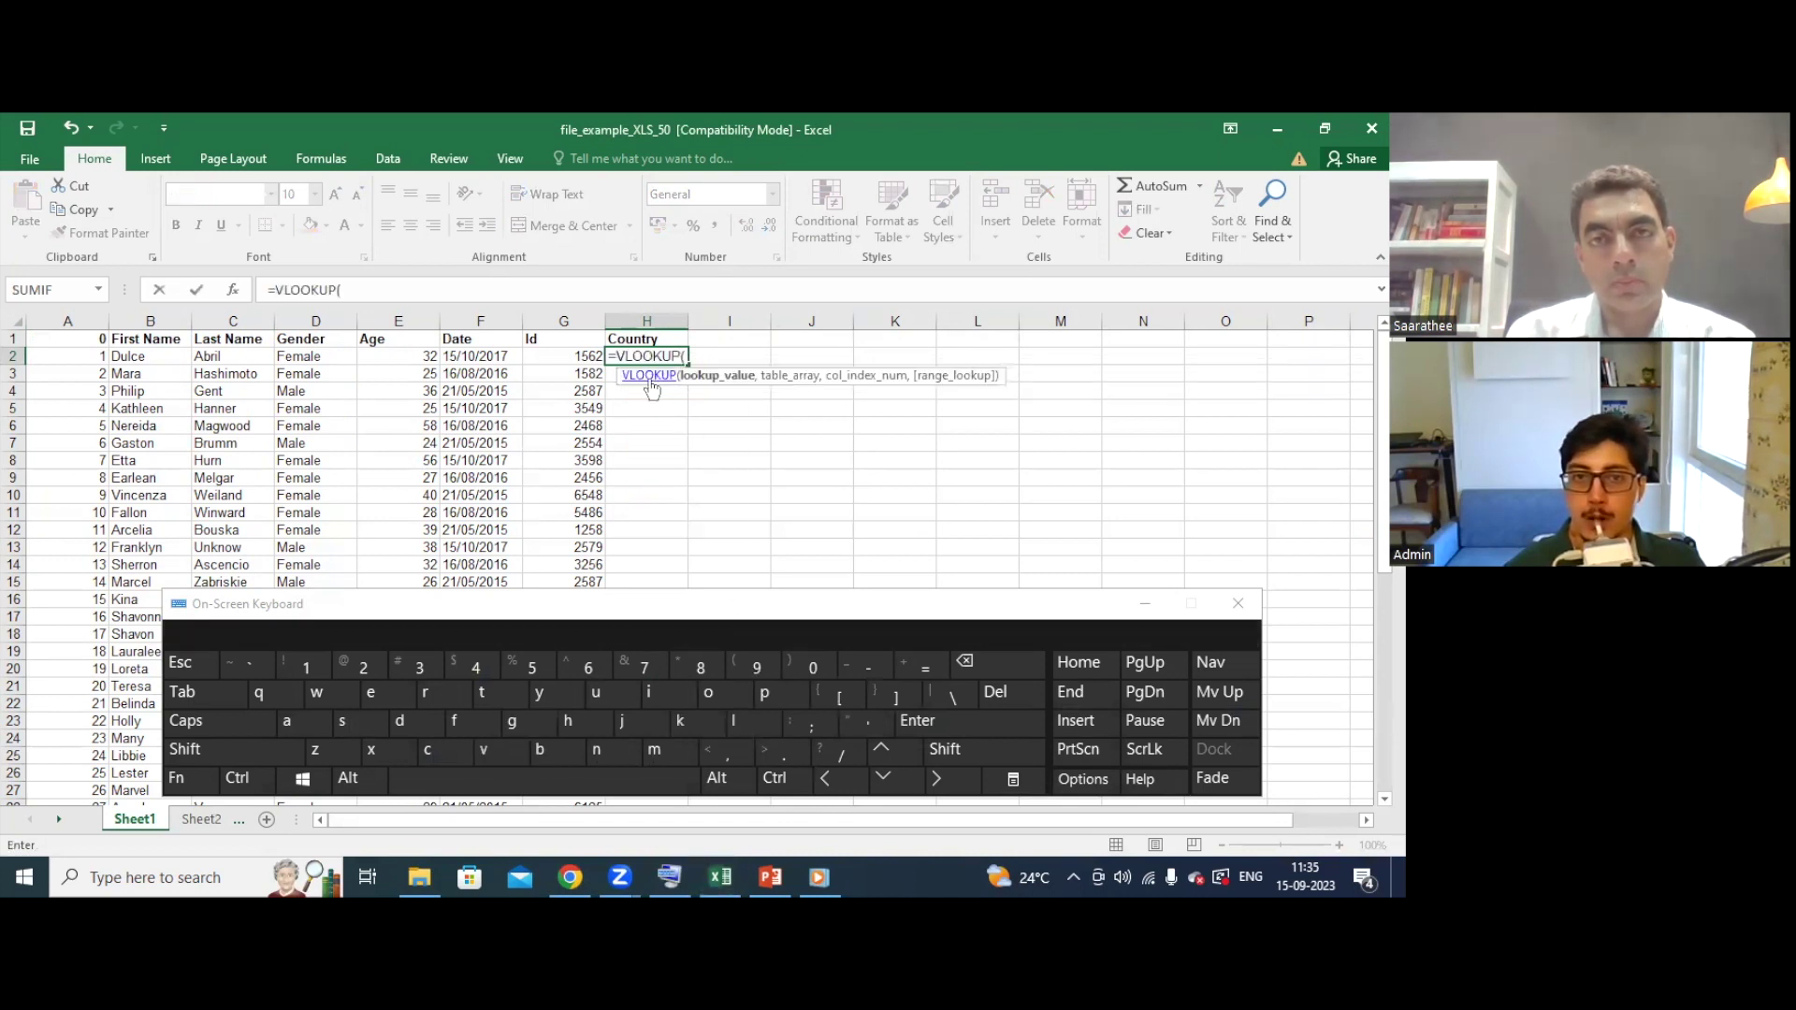
left_click(140, 356)
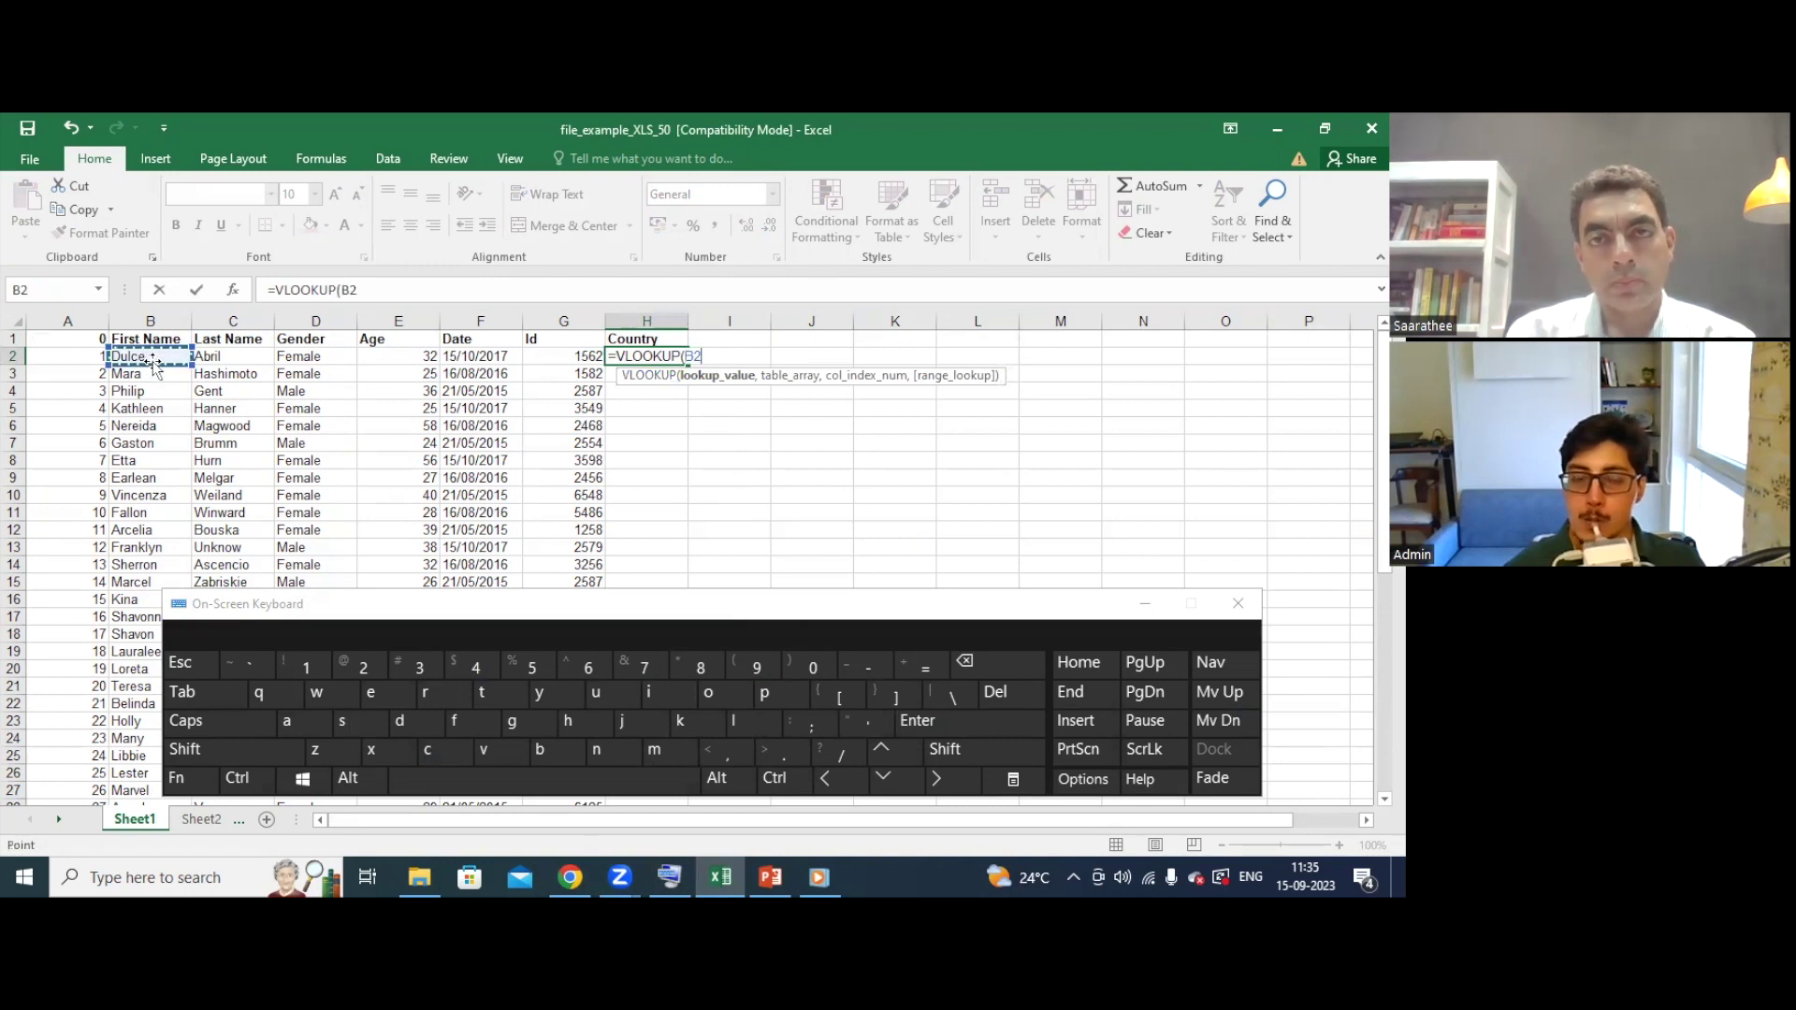
left_click(717, 757)
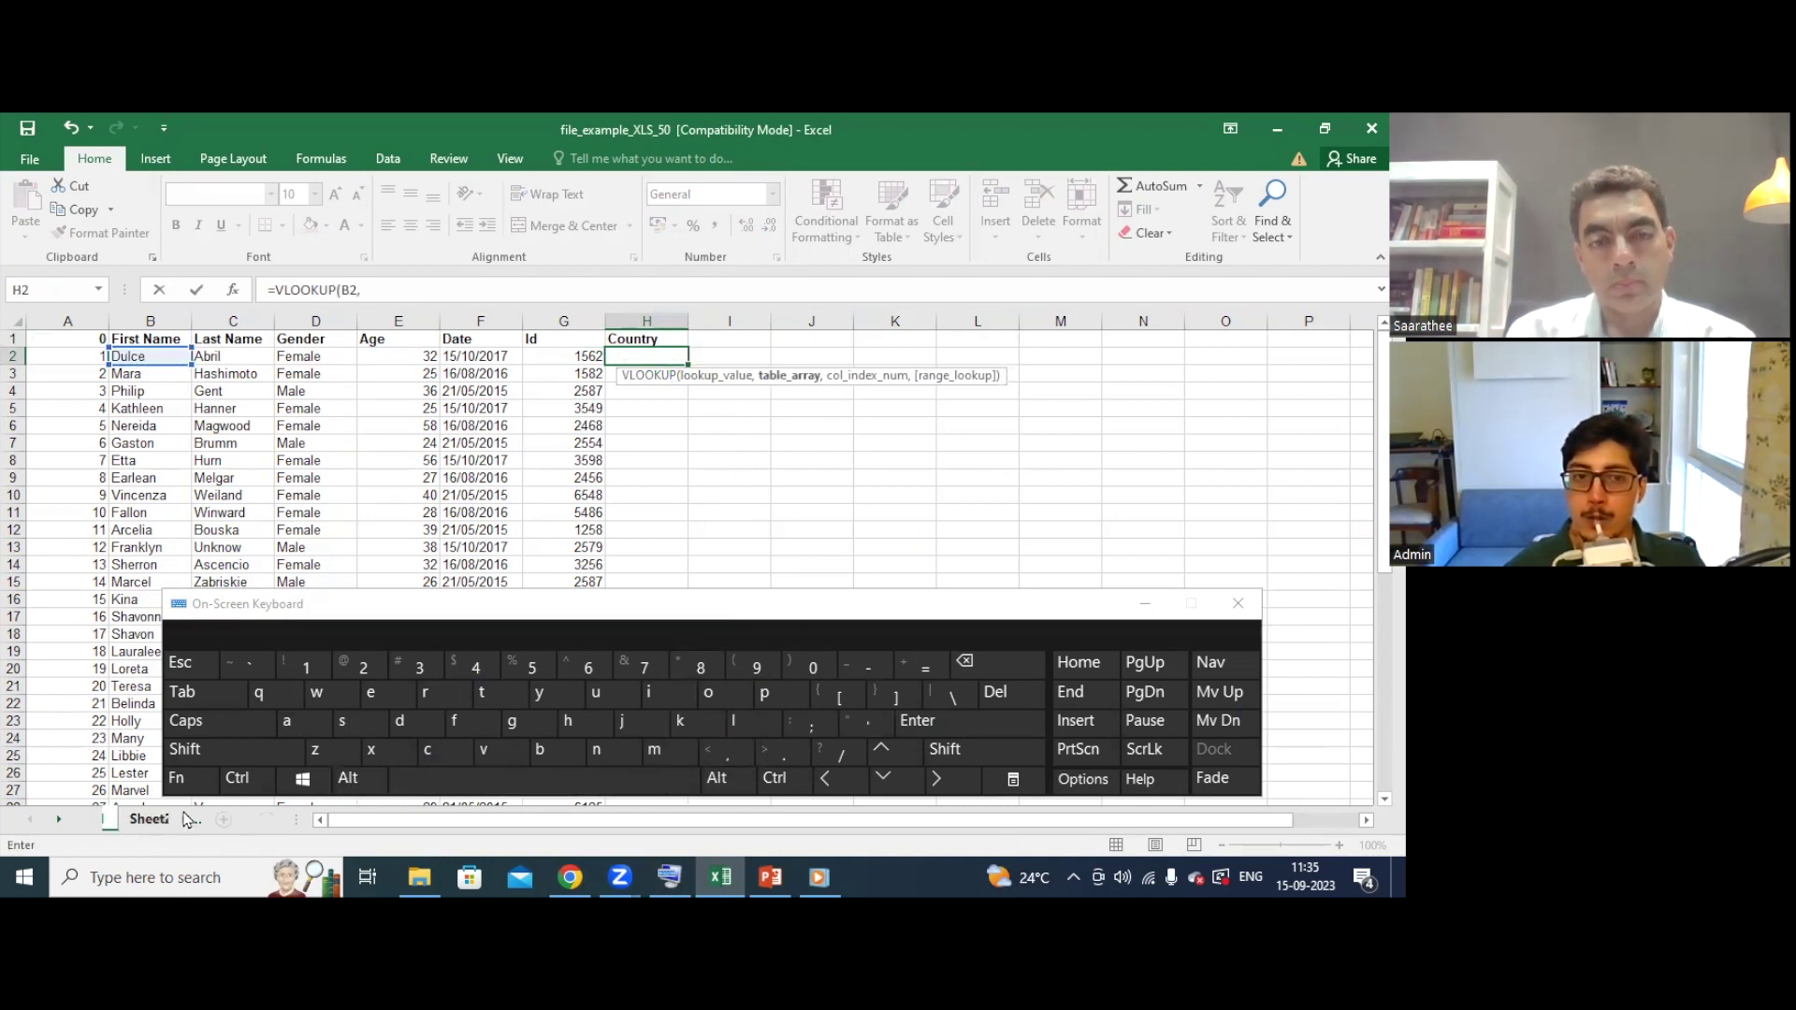
Complete the VLOOKUP with Sheet2 columns A:D as the table array, column index 4 and range lookup 0, and enter it.
left_click(208, 821)
left_click_drag(75, 321, 323, 333)
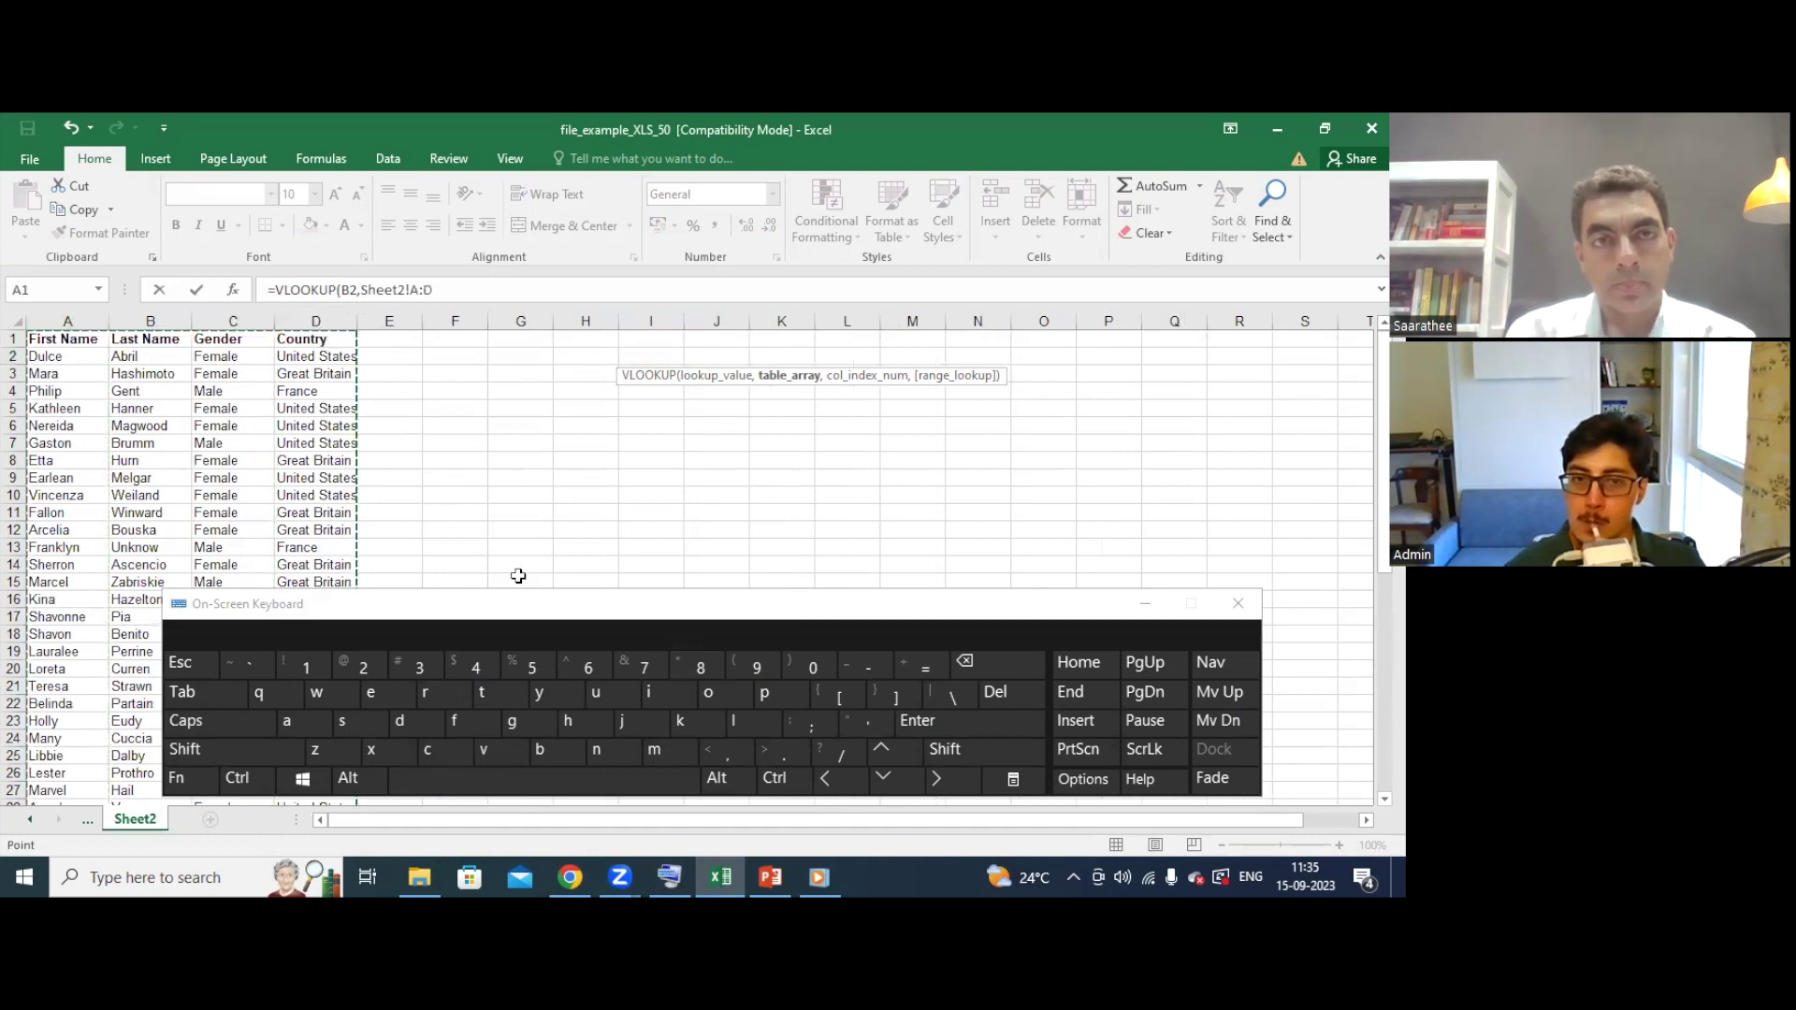
left_click(746, 760)
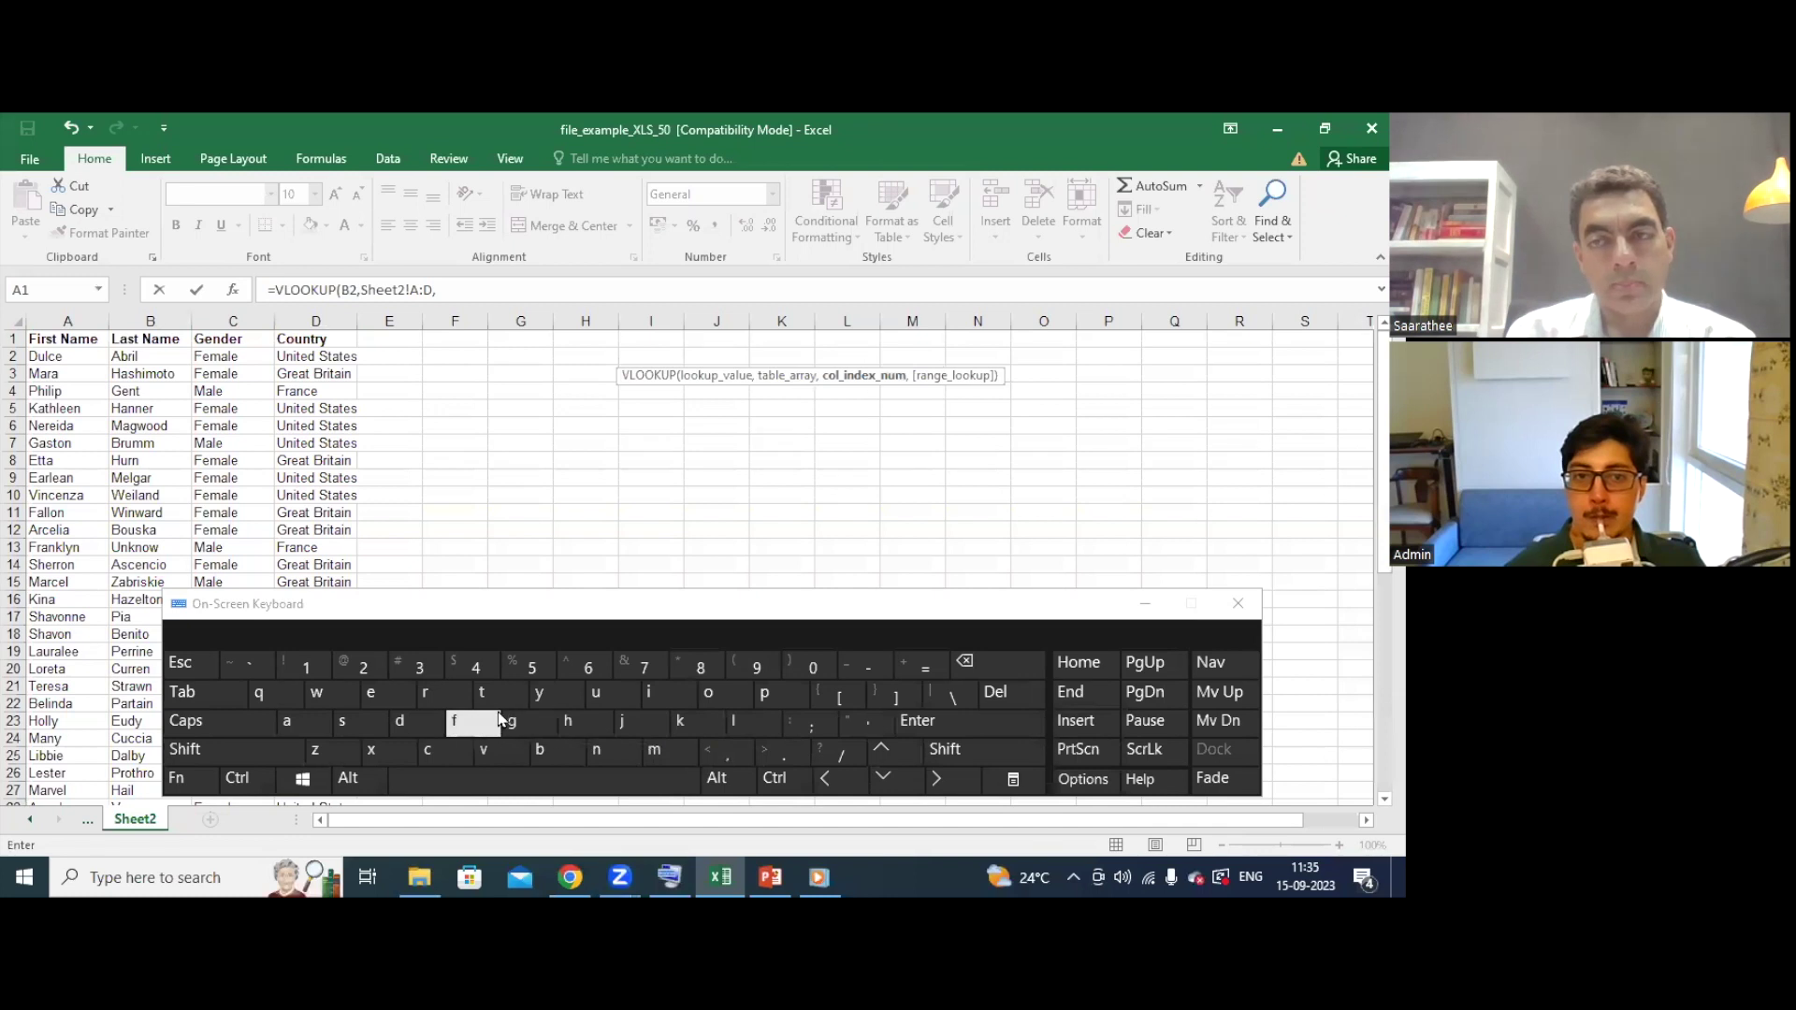
left_click(485, 674)
left_click(728, 755)
left_click(811, 667)
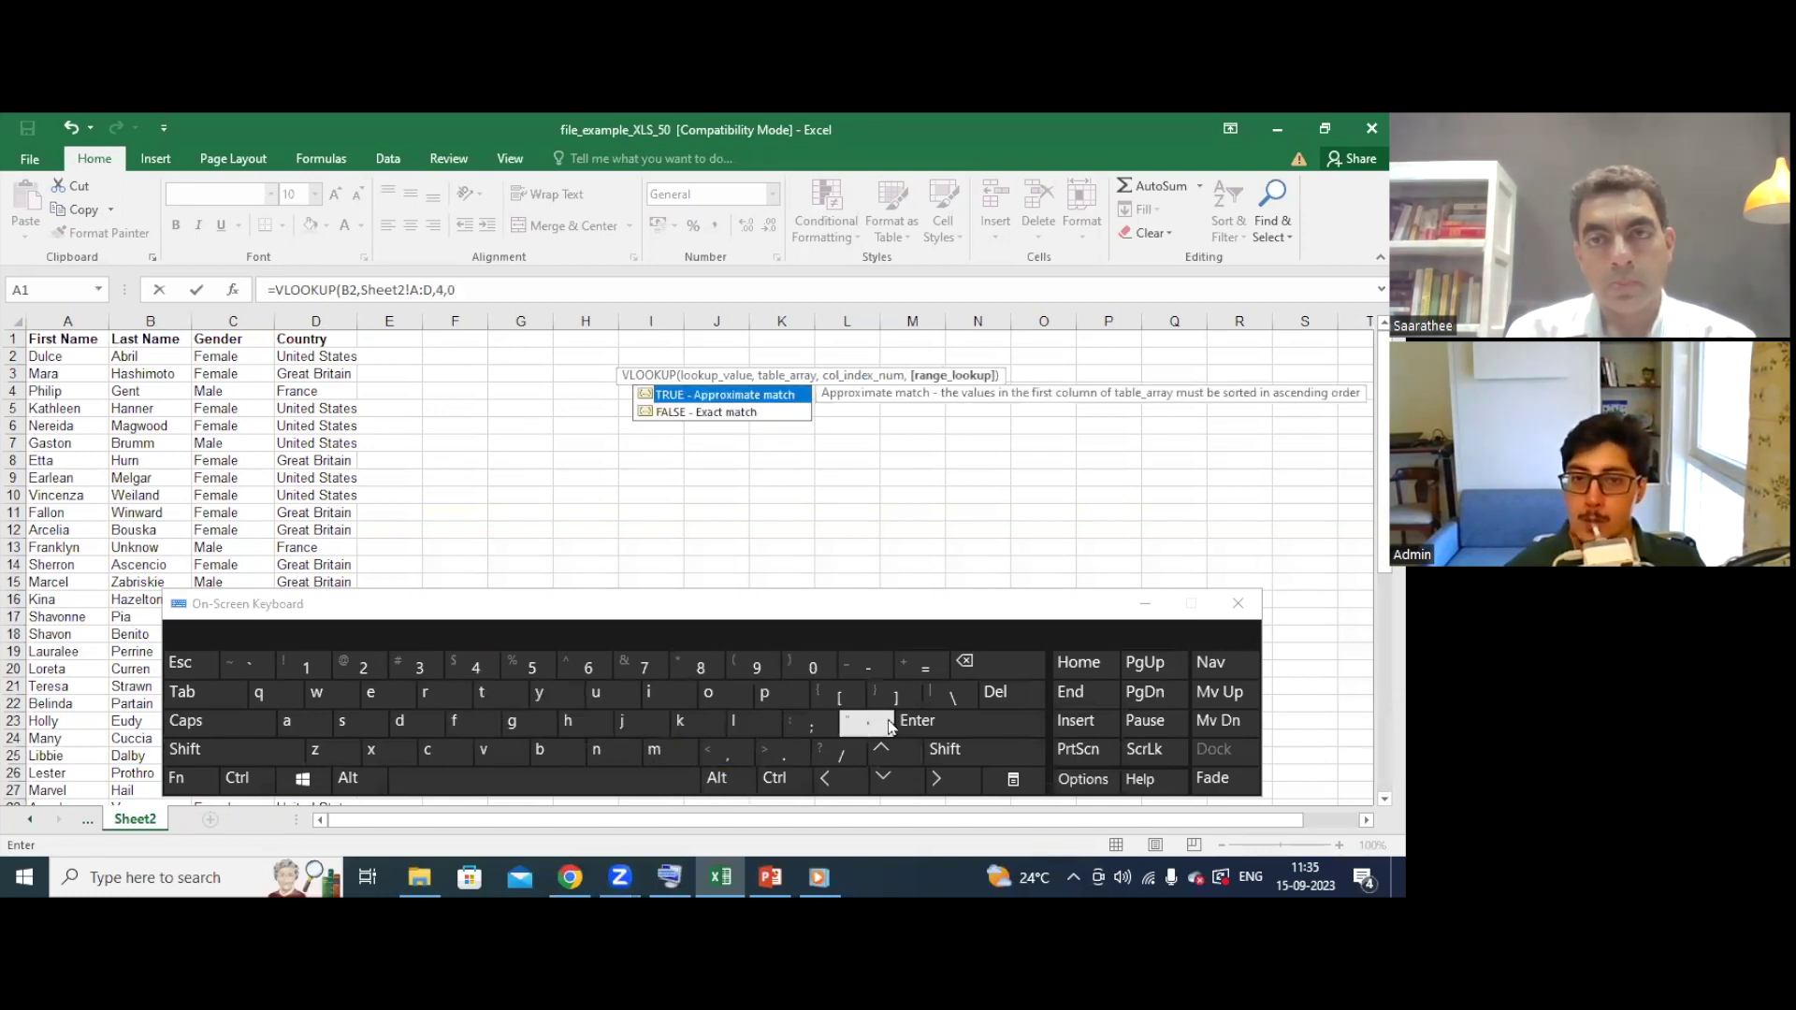
left_click(943, 749)
left_click(812, 667)
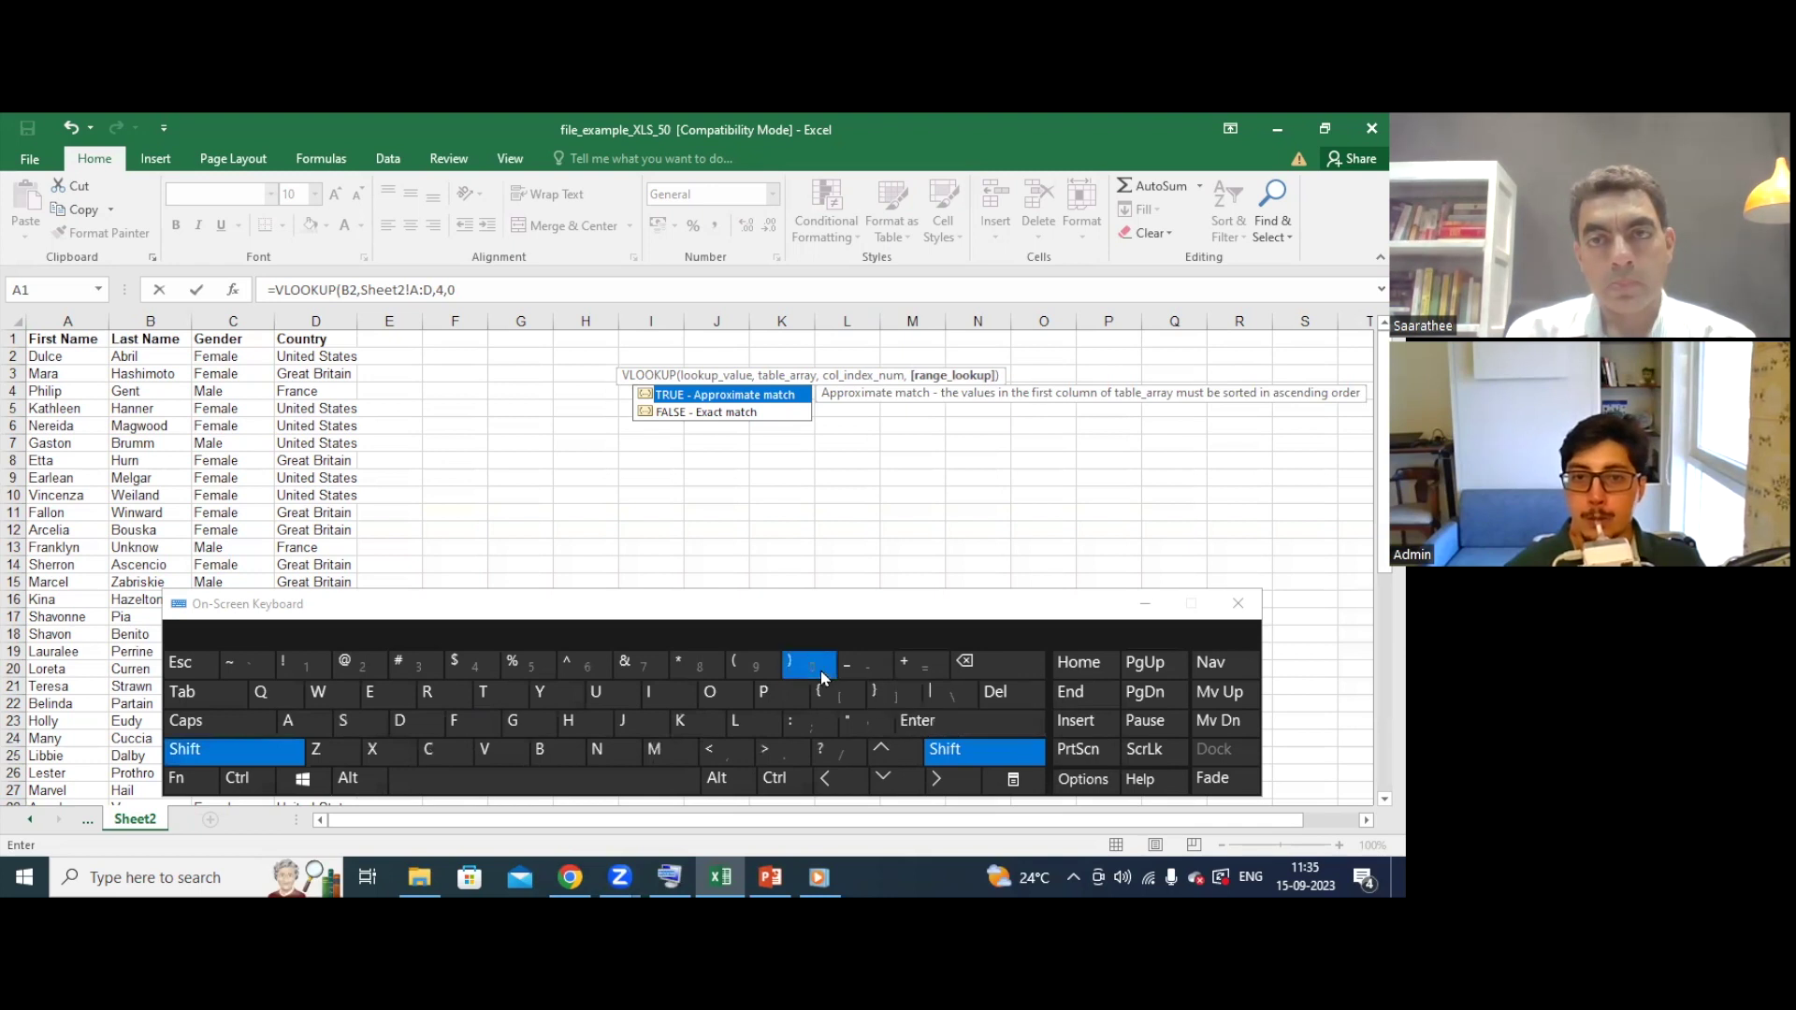
left_click(935, 726)
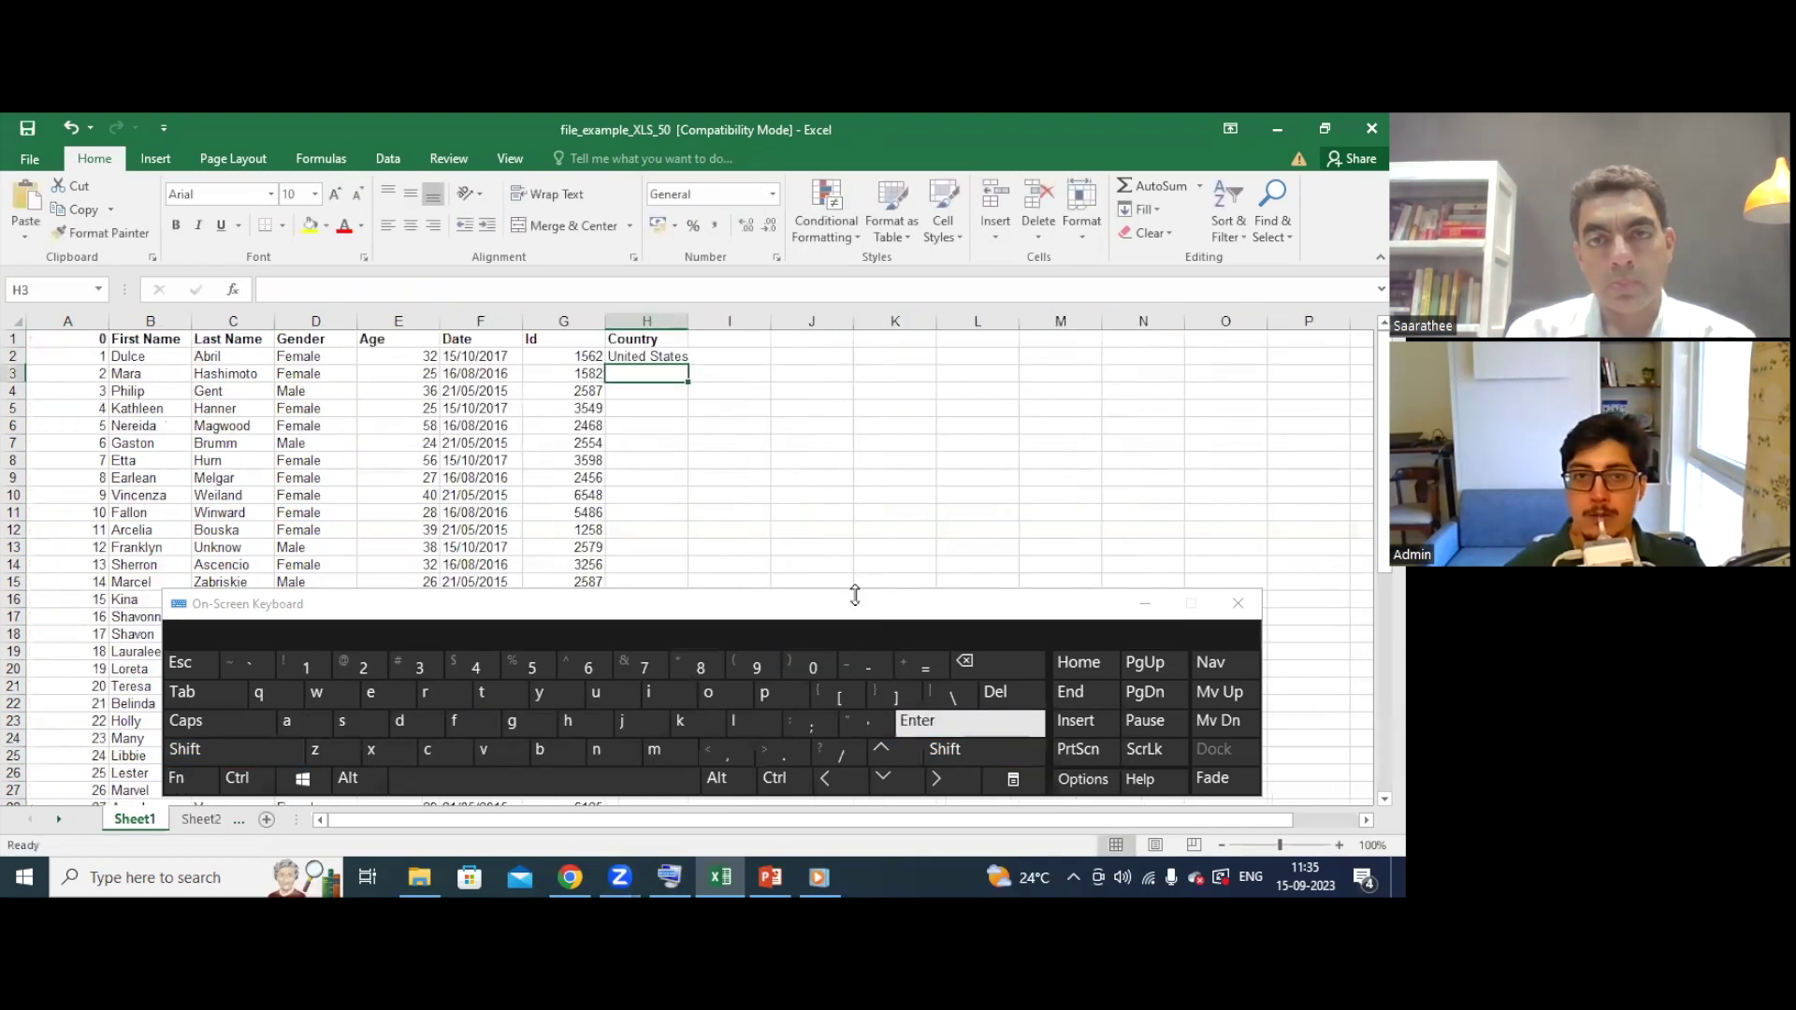
Try copying the H2 formula down the Country column, hide the On-Screen Keyboard, and undo the fill.
left_click(672, 357)
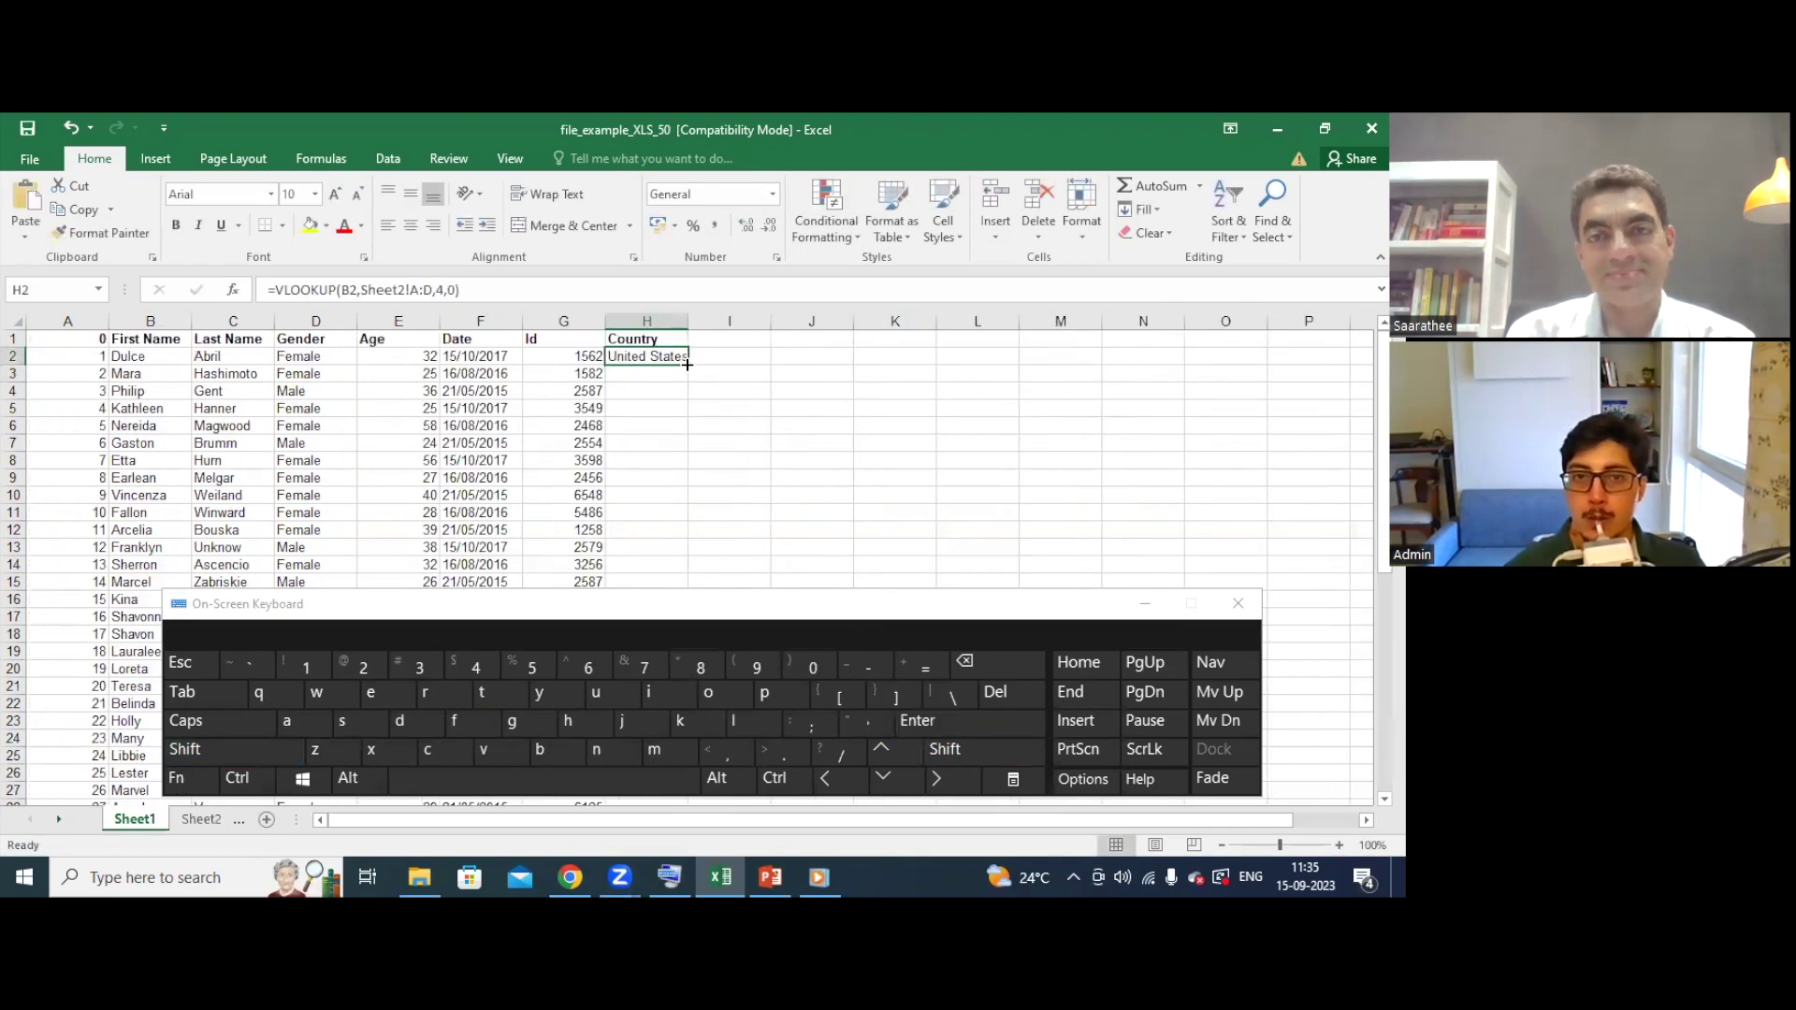
double_click(689, 365)
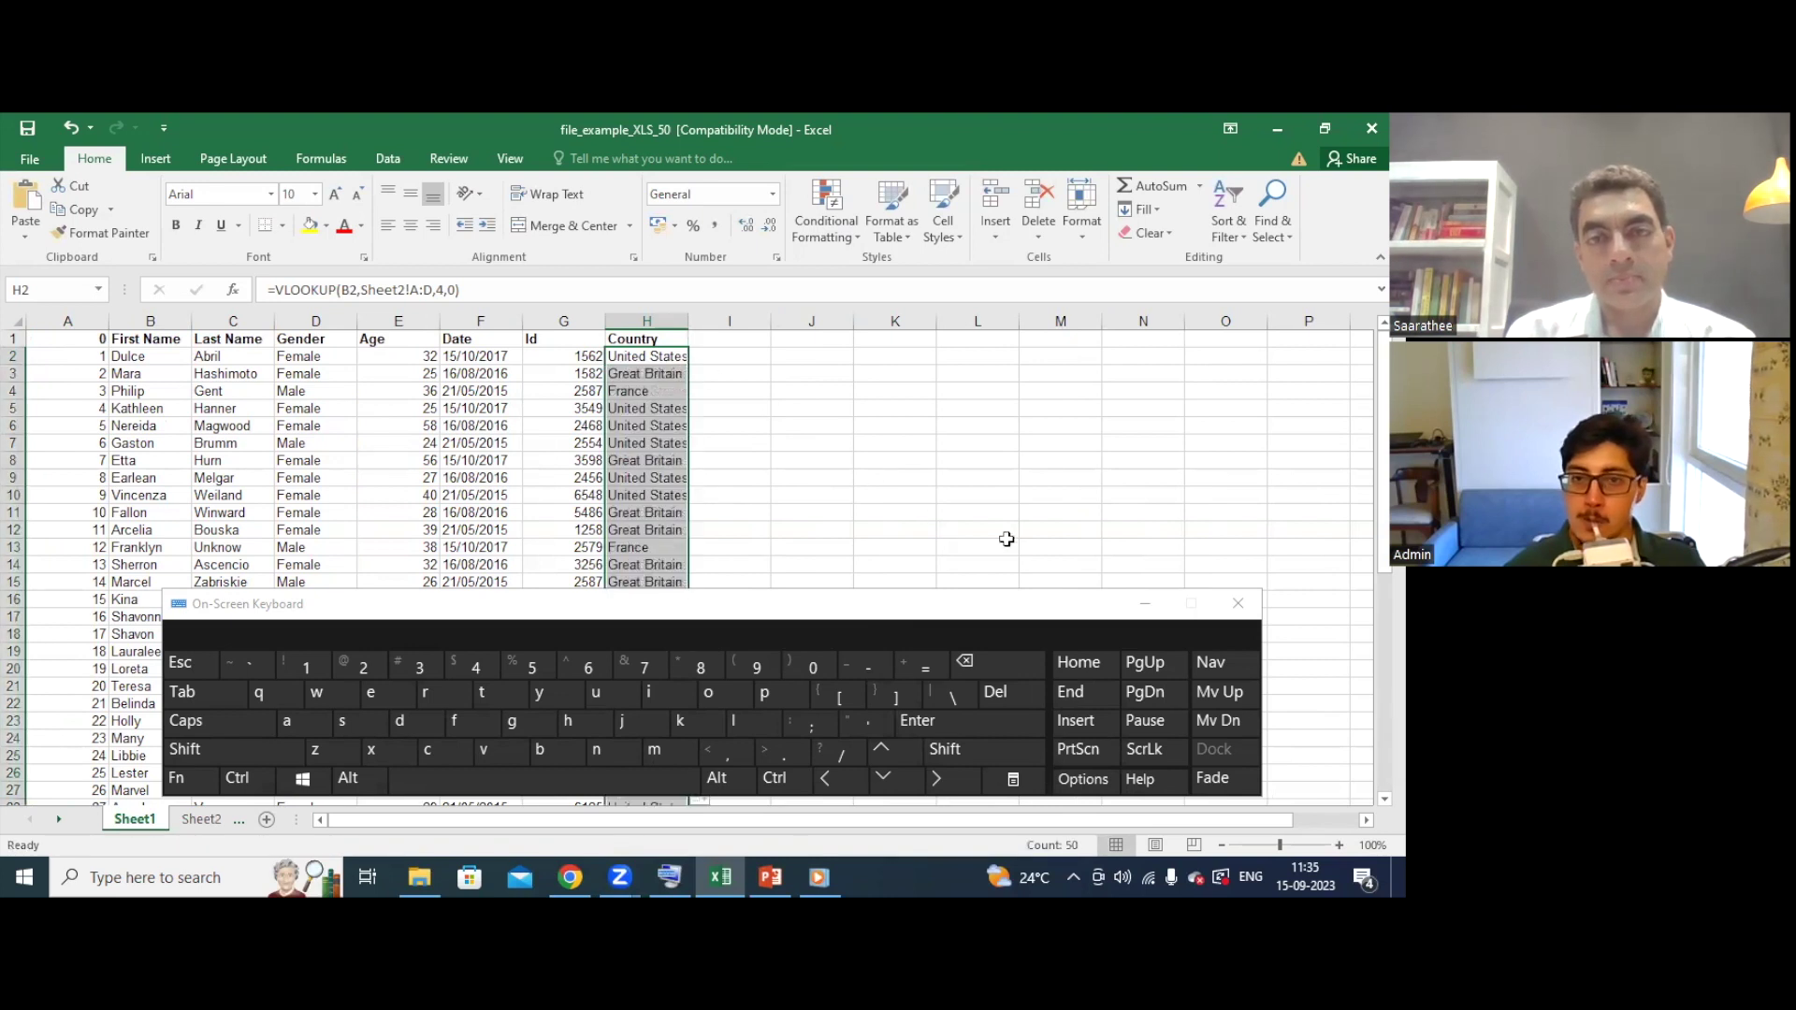
left_click(1132, 610)
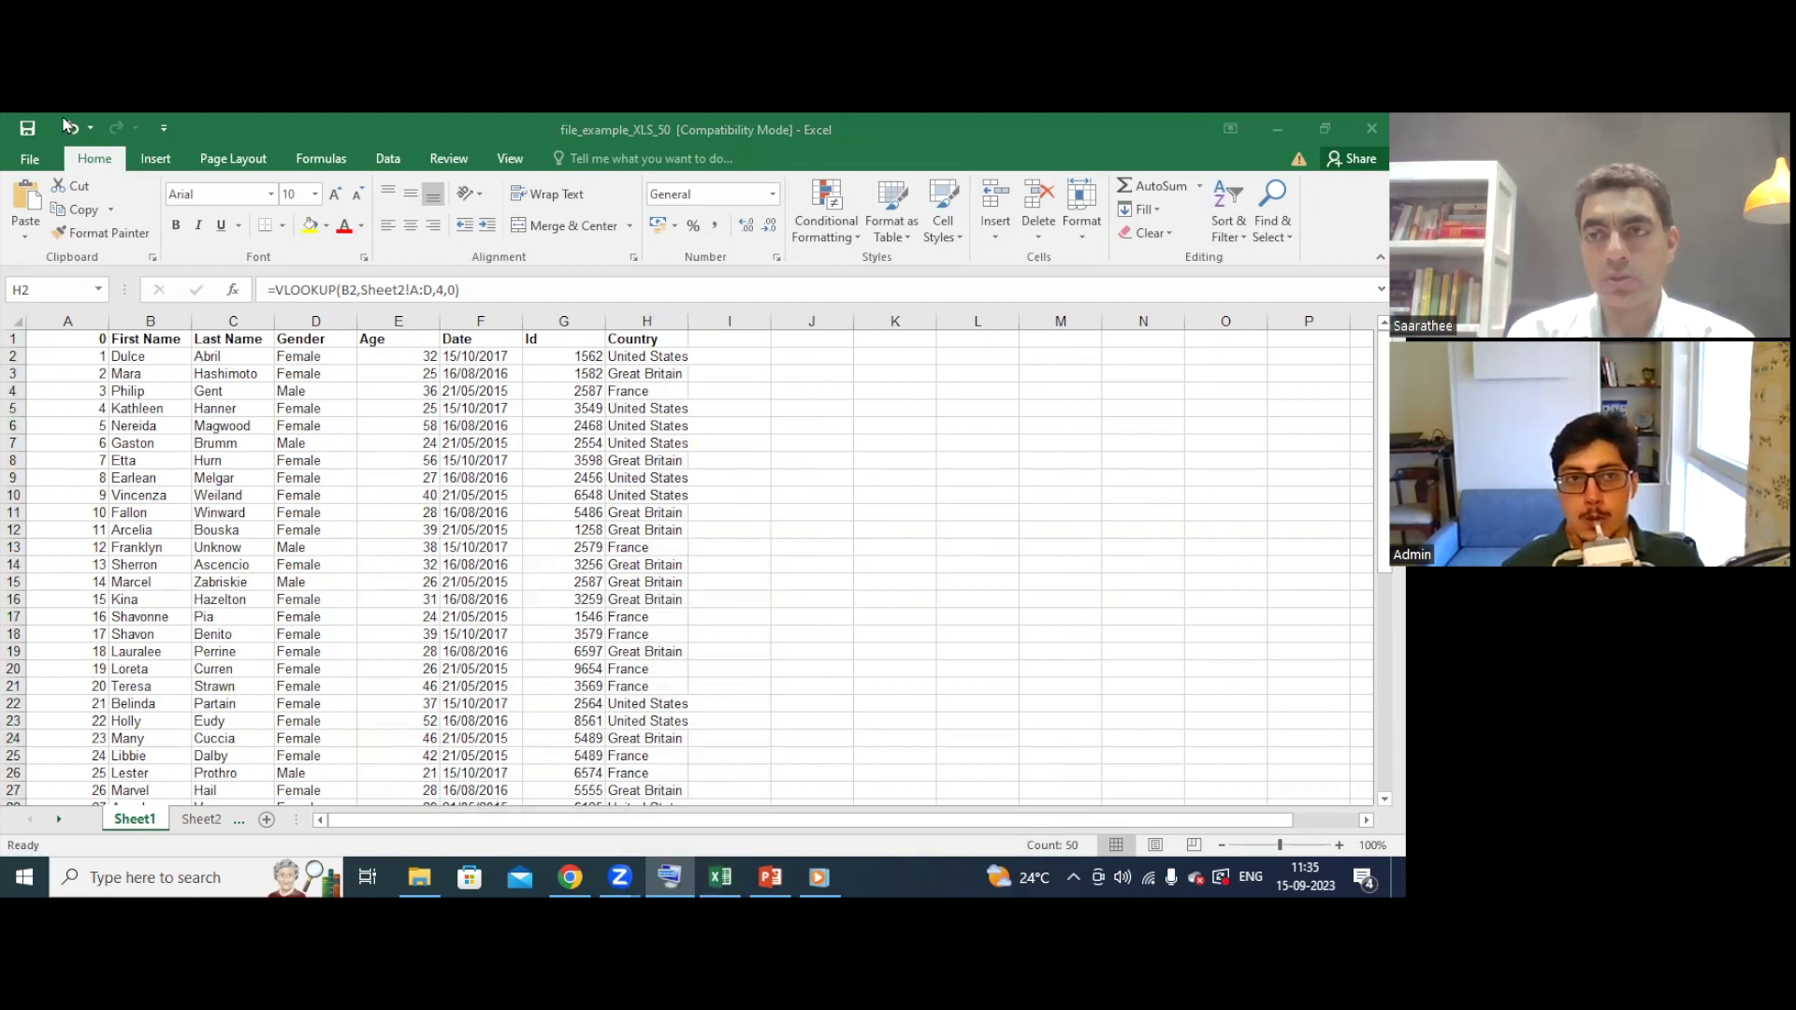
key("ctrl+shift+Down")
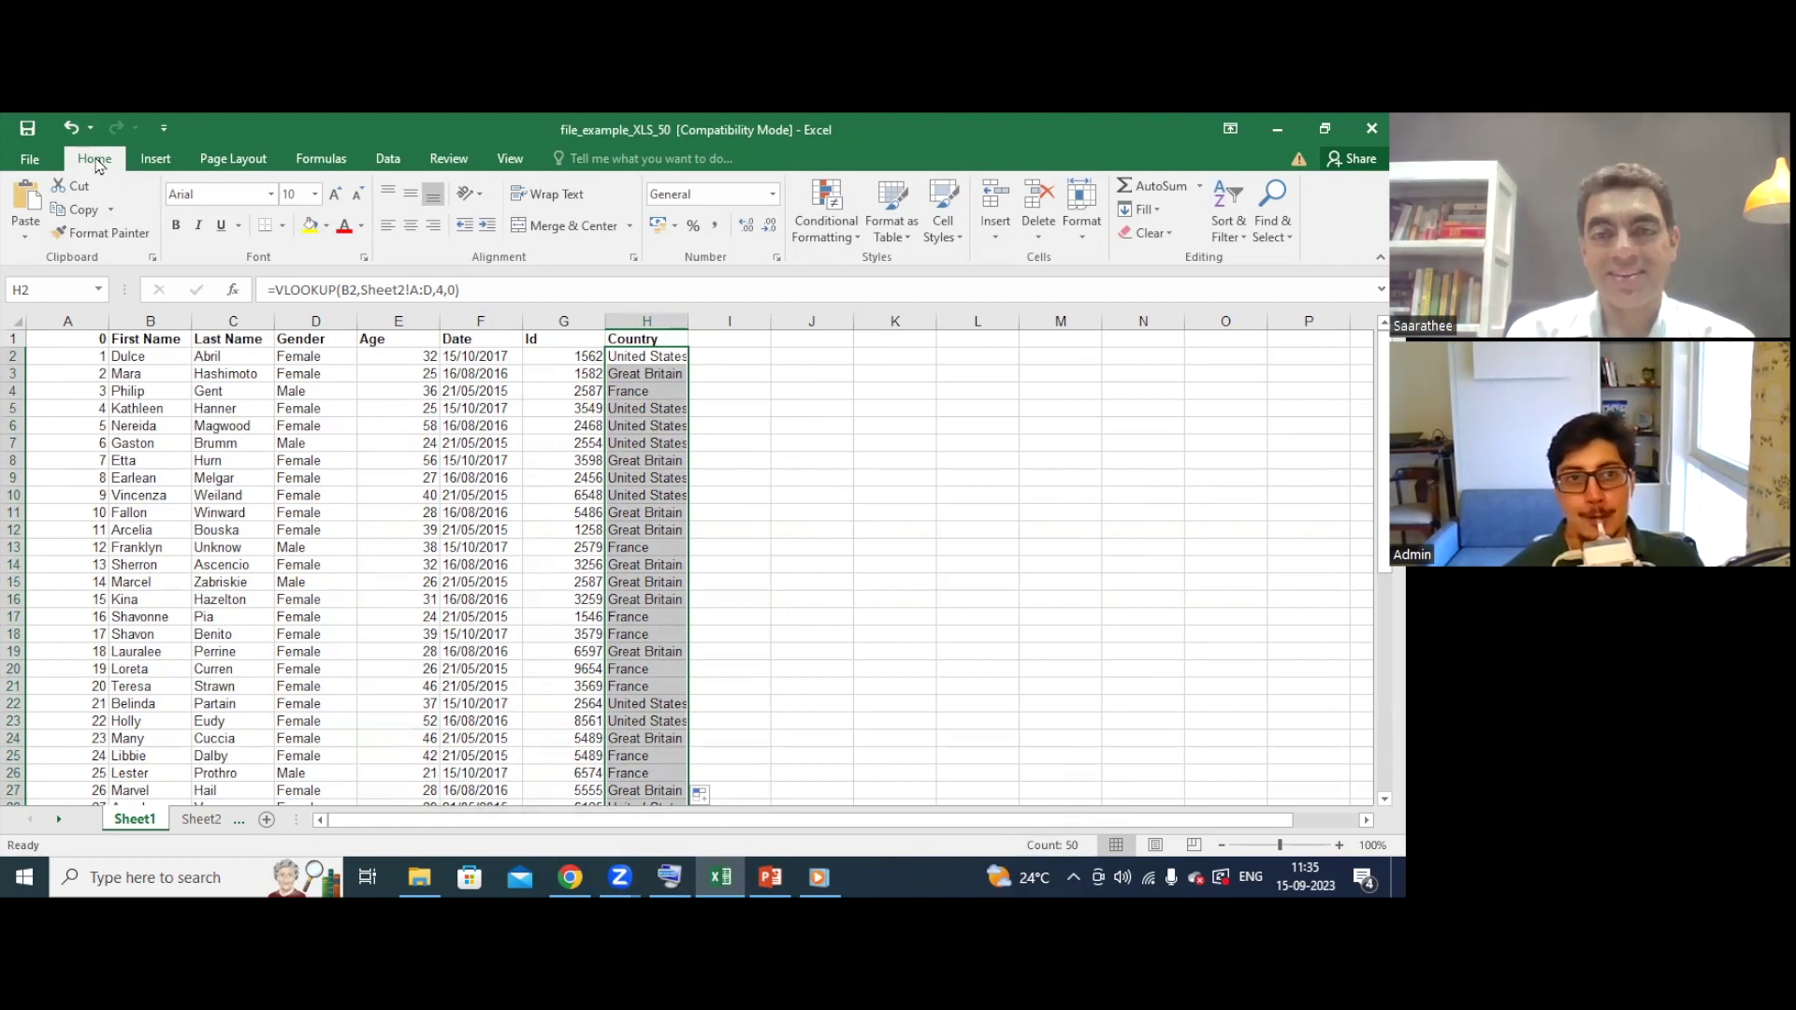
left_click(71, 128)
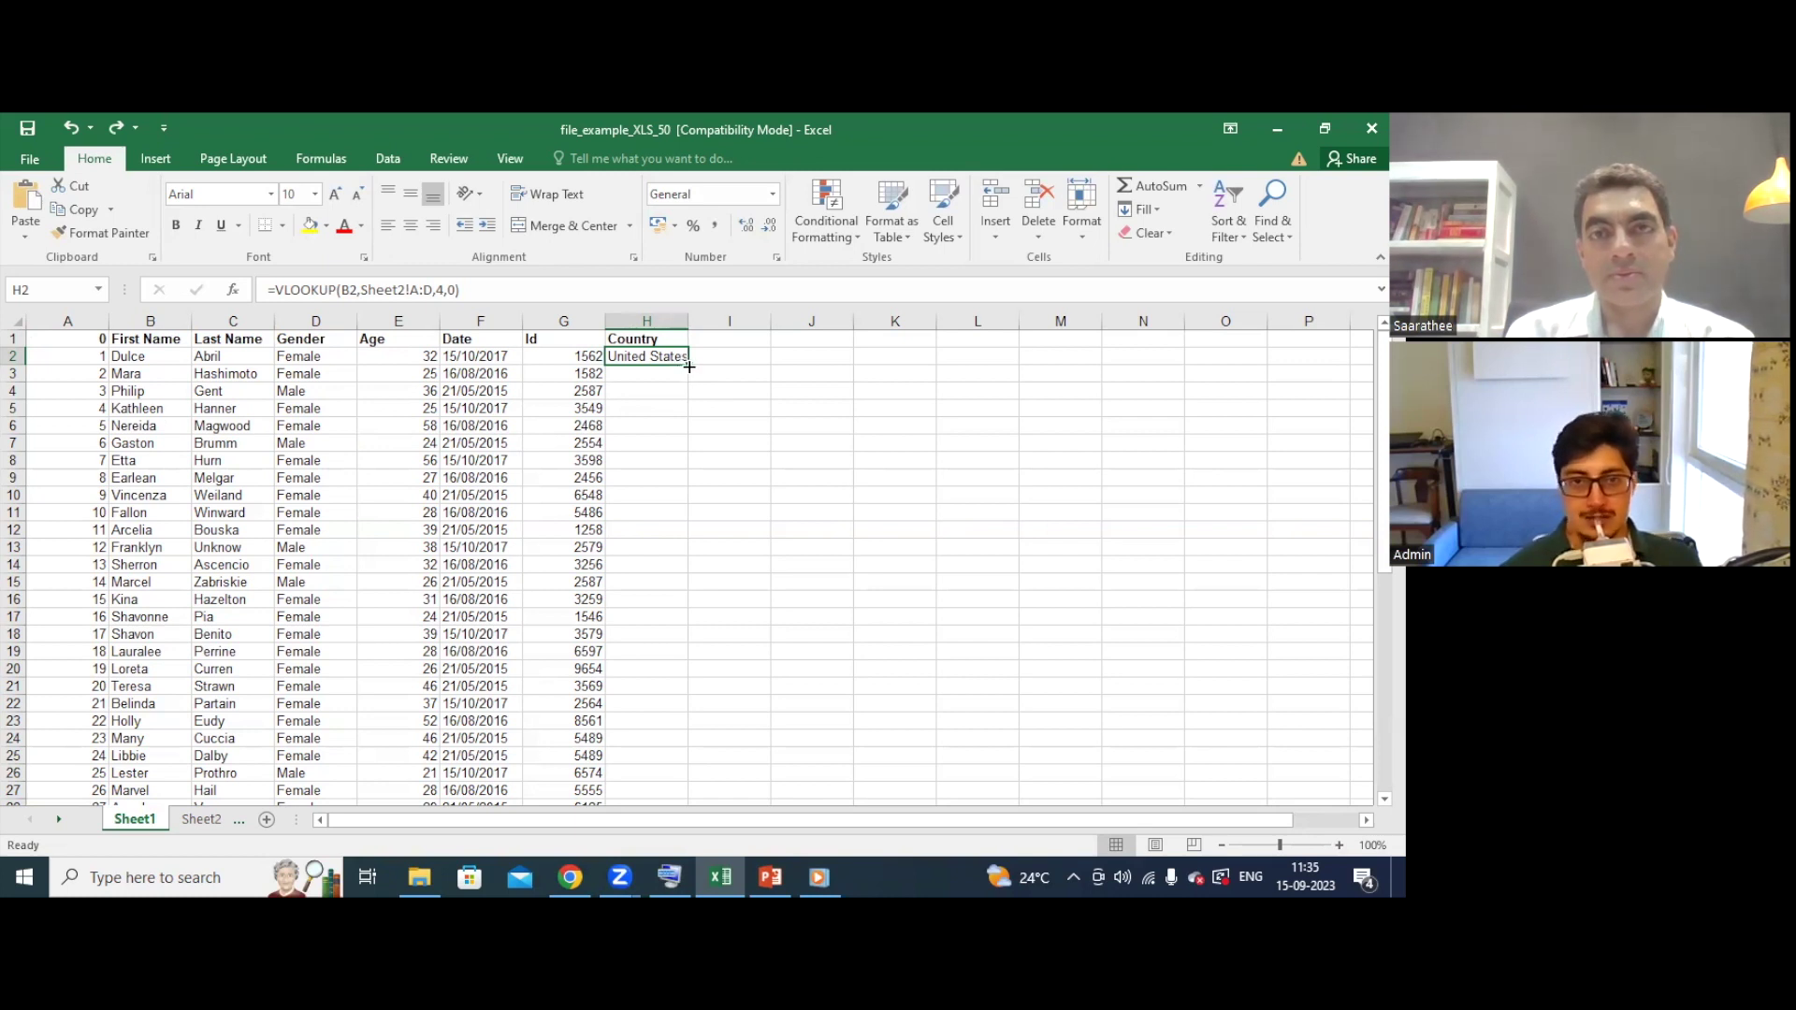
Fill the VLOOKUP formula from H2 down to all remaining data rows of the Country column.
left_click_drag(689, 367, 685, 363)
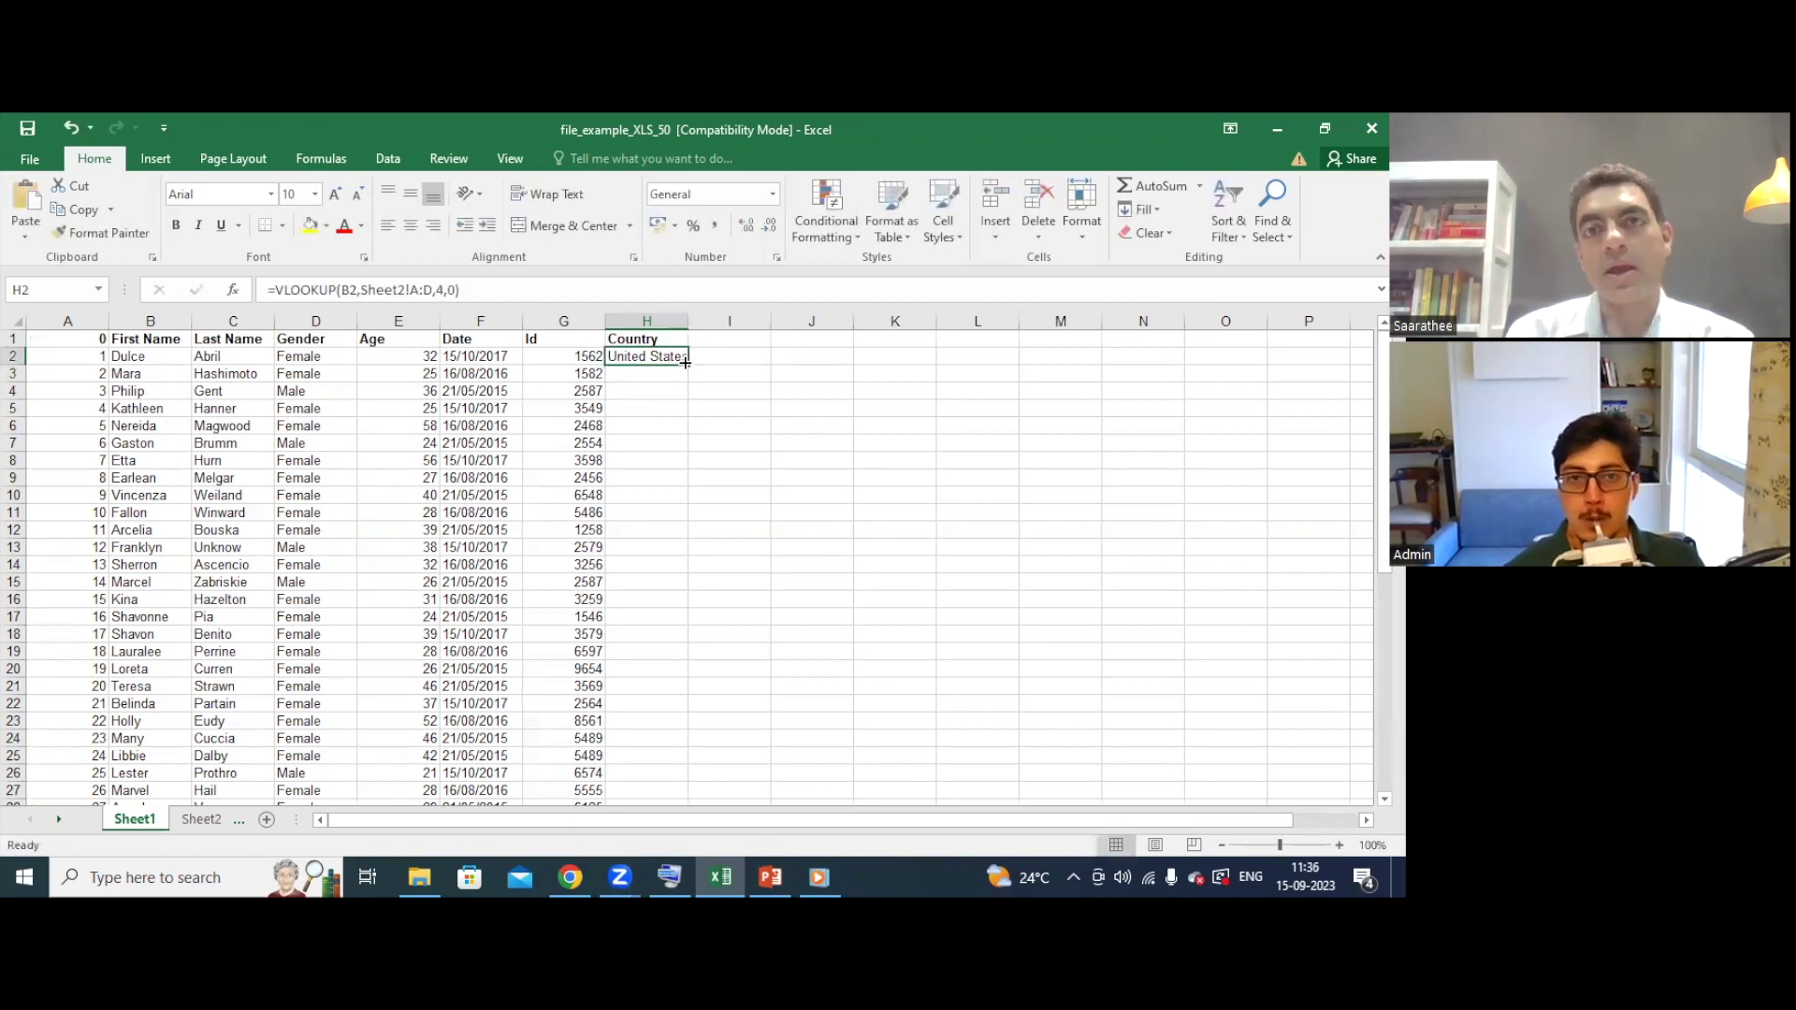
double_click(685, 363)
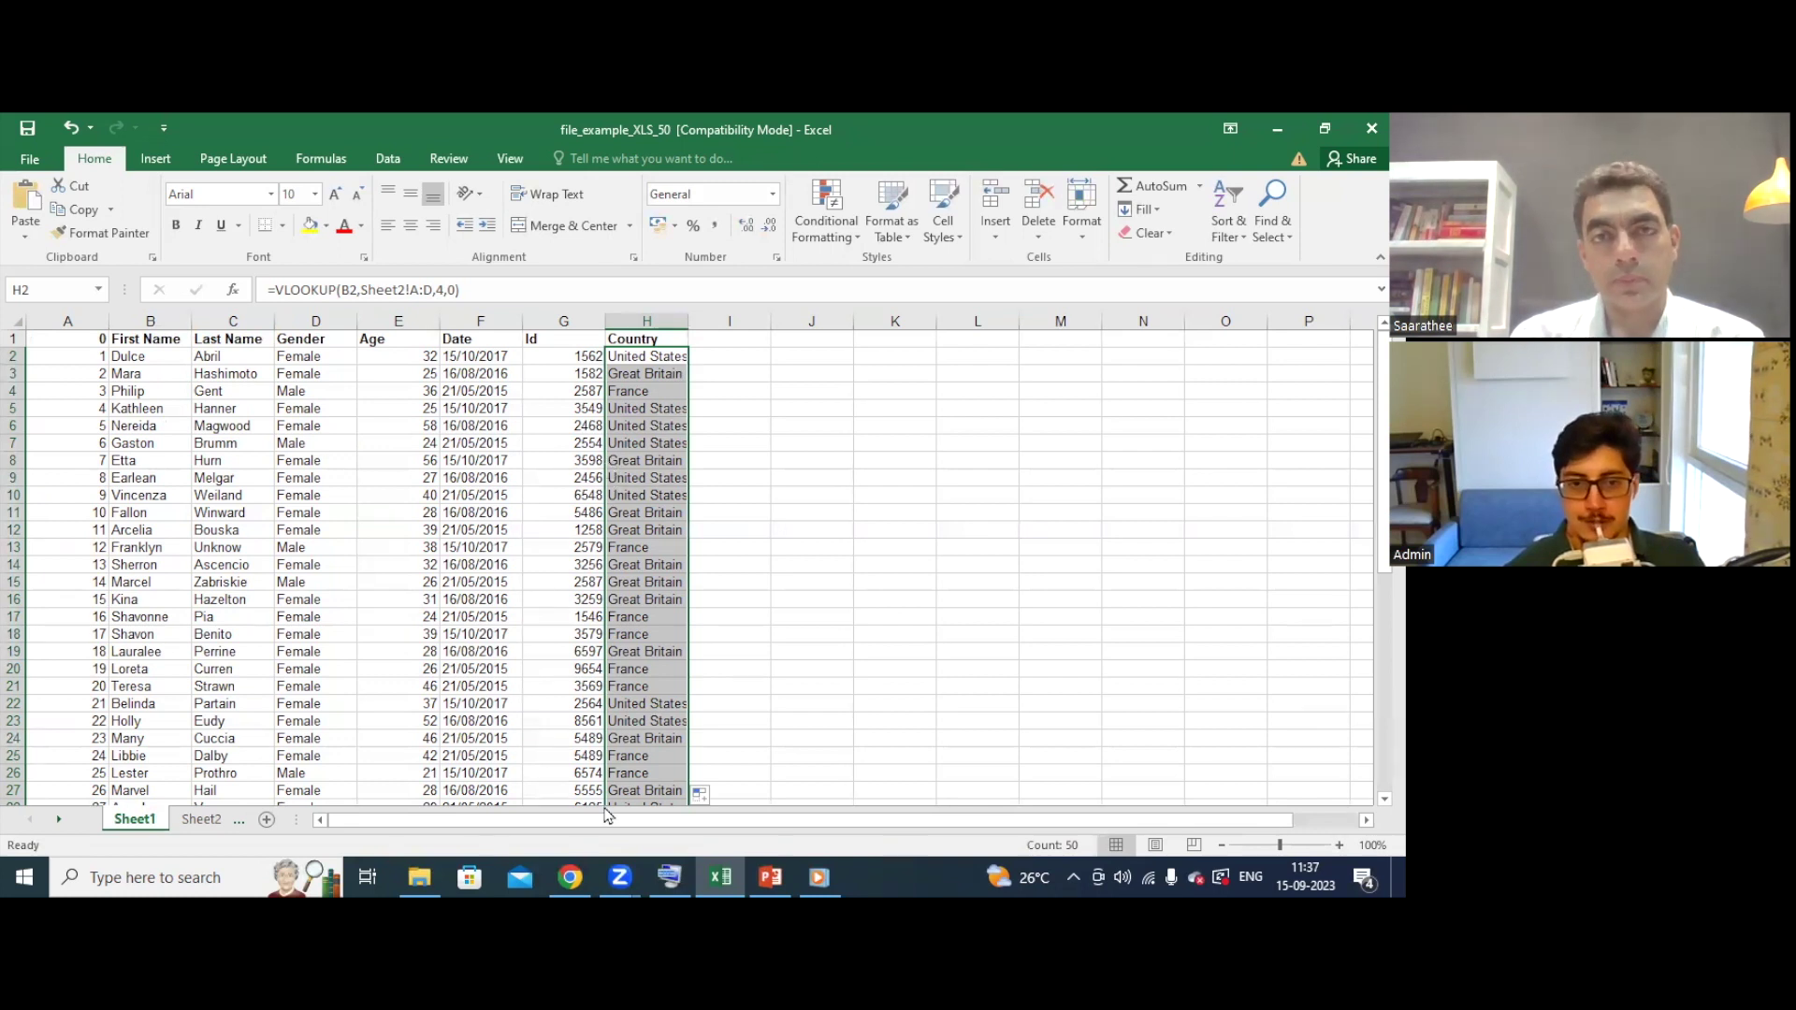
Switch to the blank presentation in PowerPoint and insert the "download" JPG picture from the Downloads folder on slide 1.
mouse_move(587, 875)
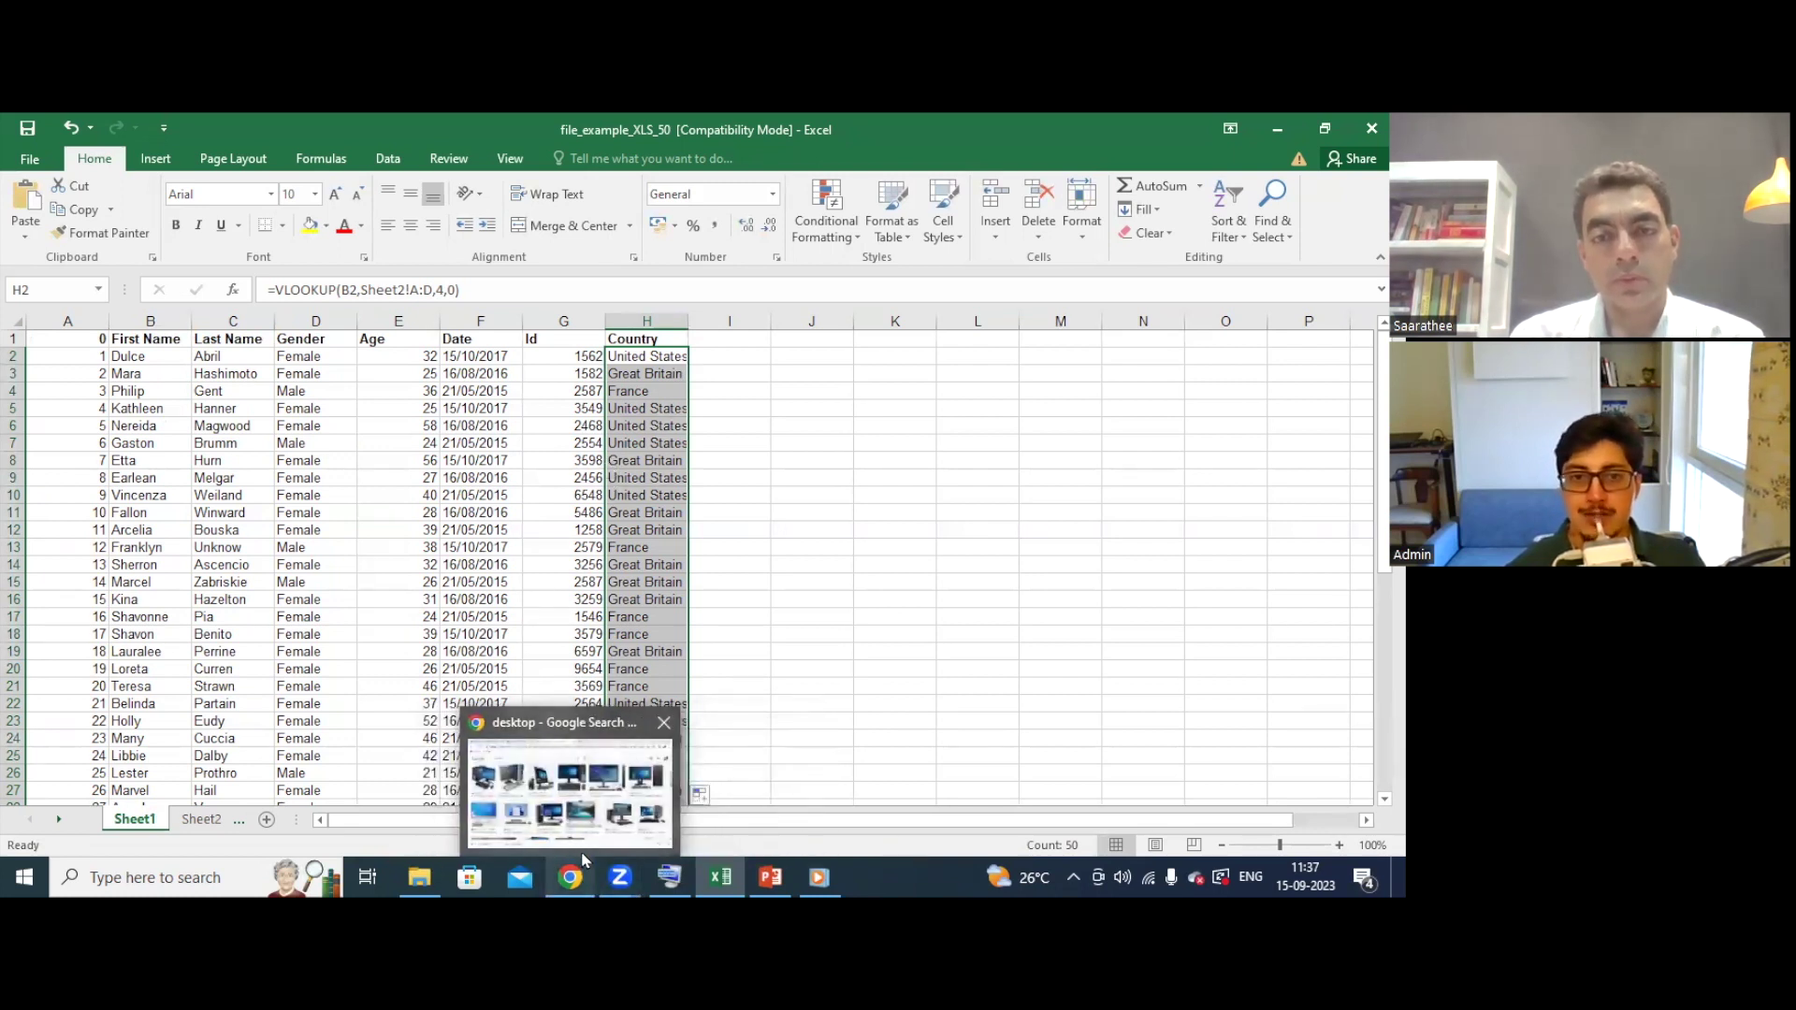
left_click(583, 824)
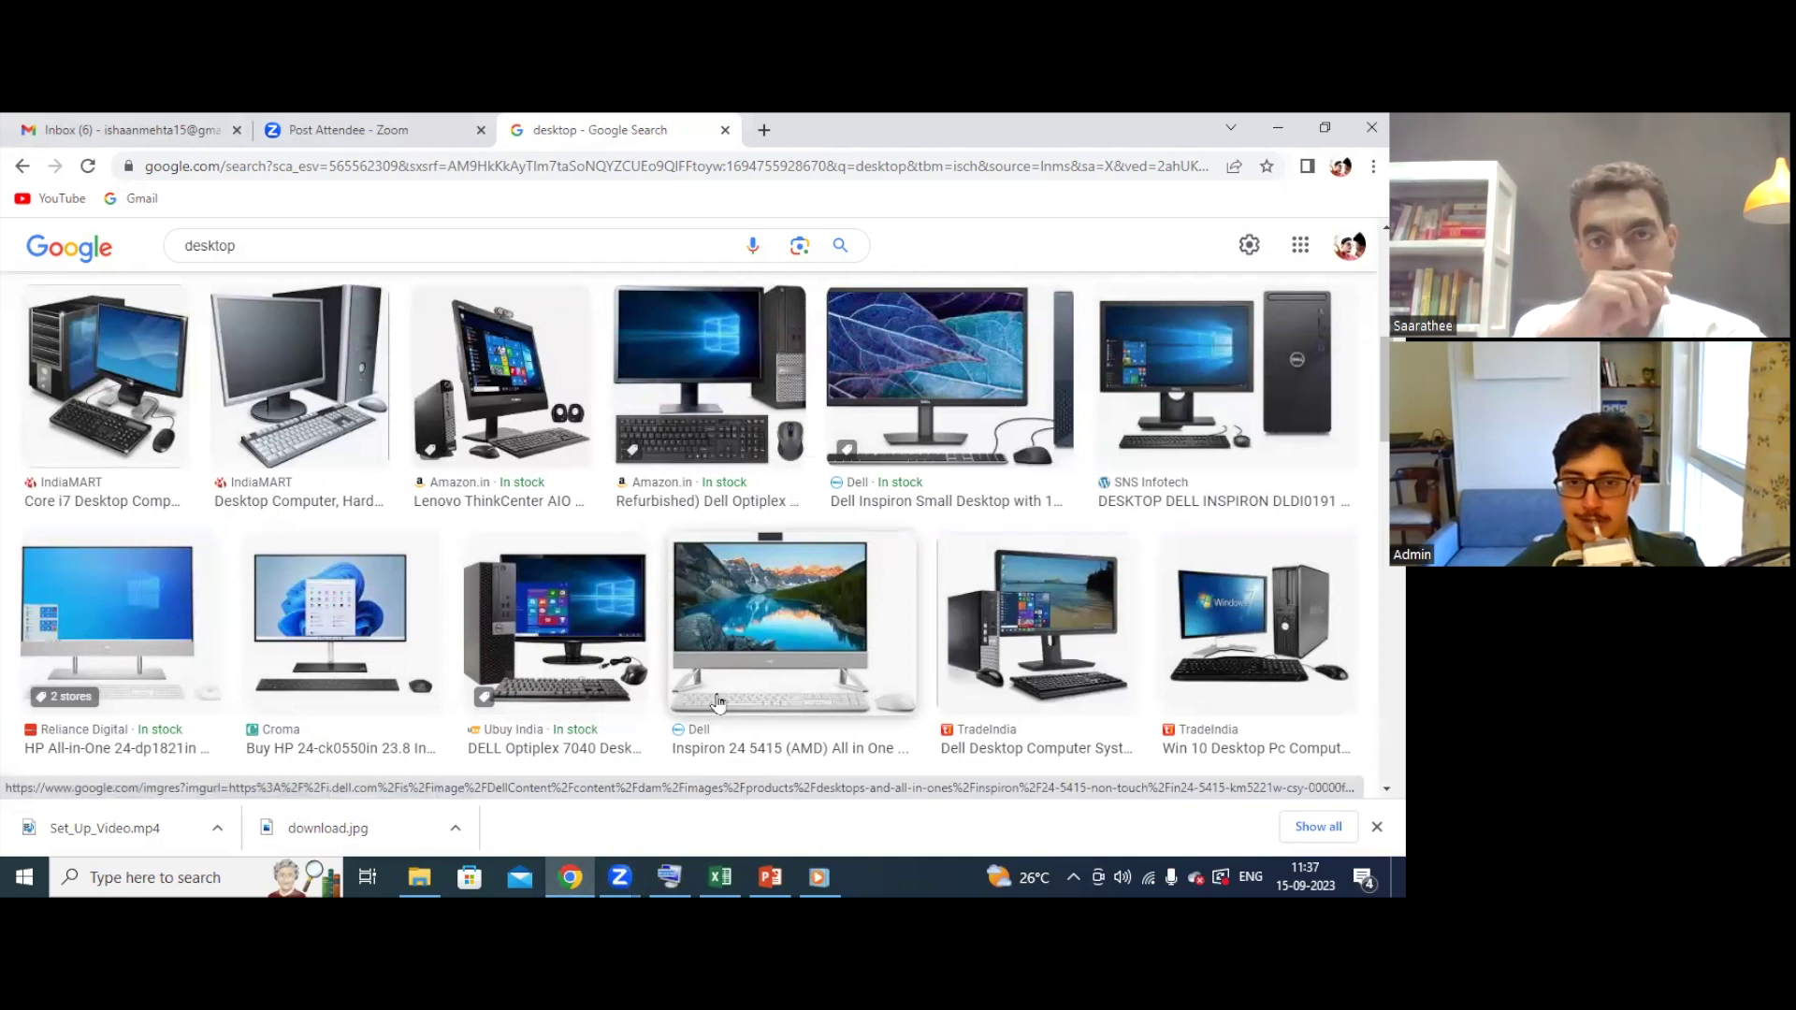
left_click(784, 875)
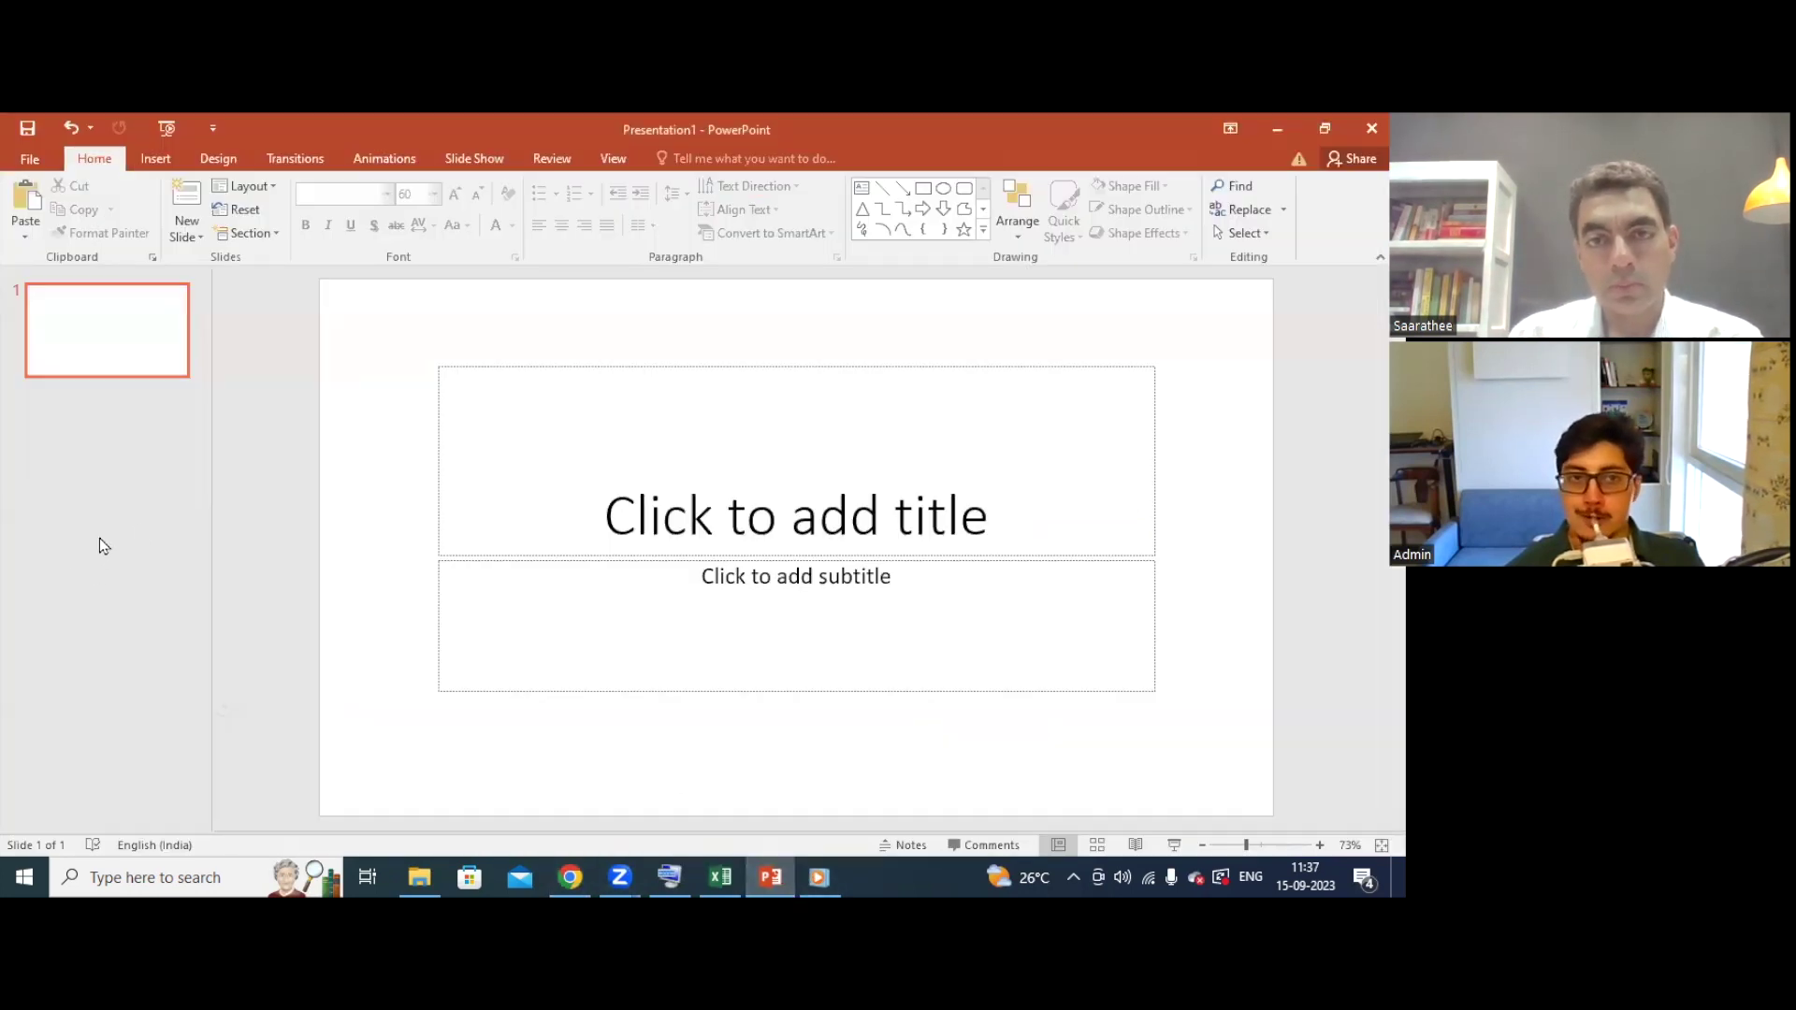
left_click(155, 158)
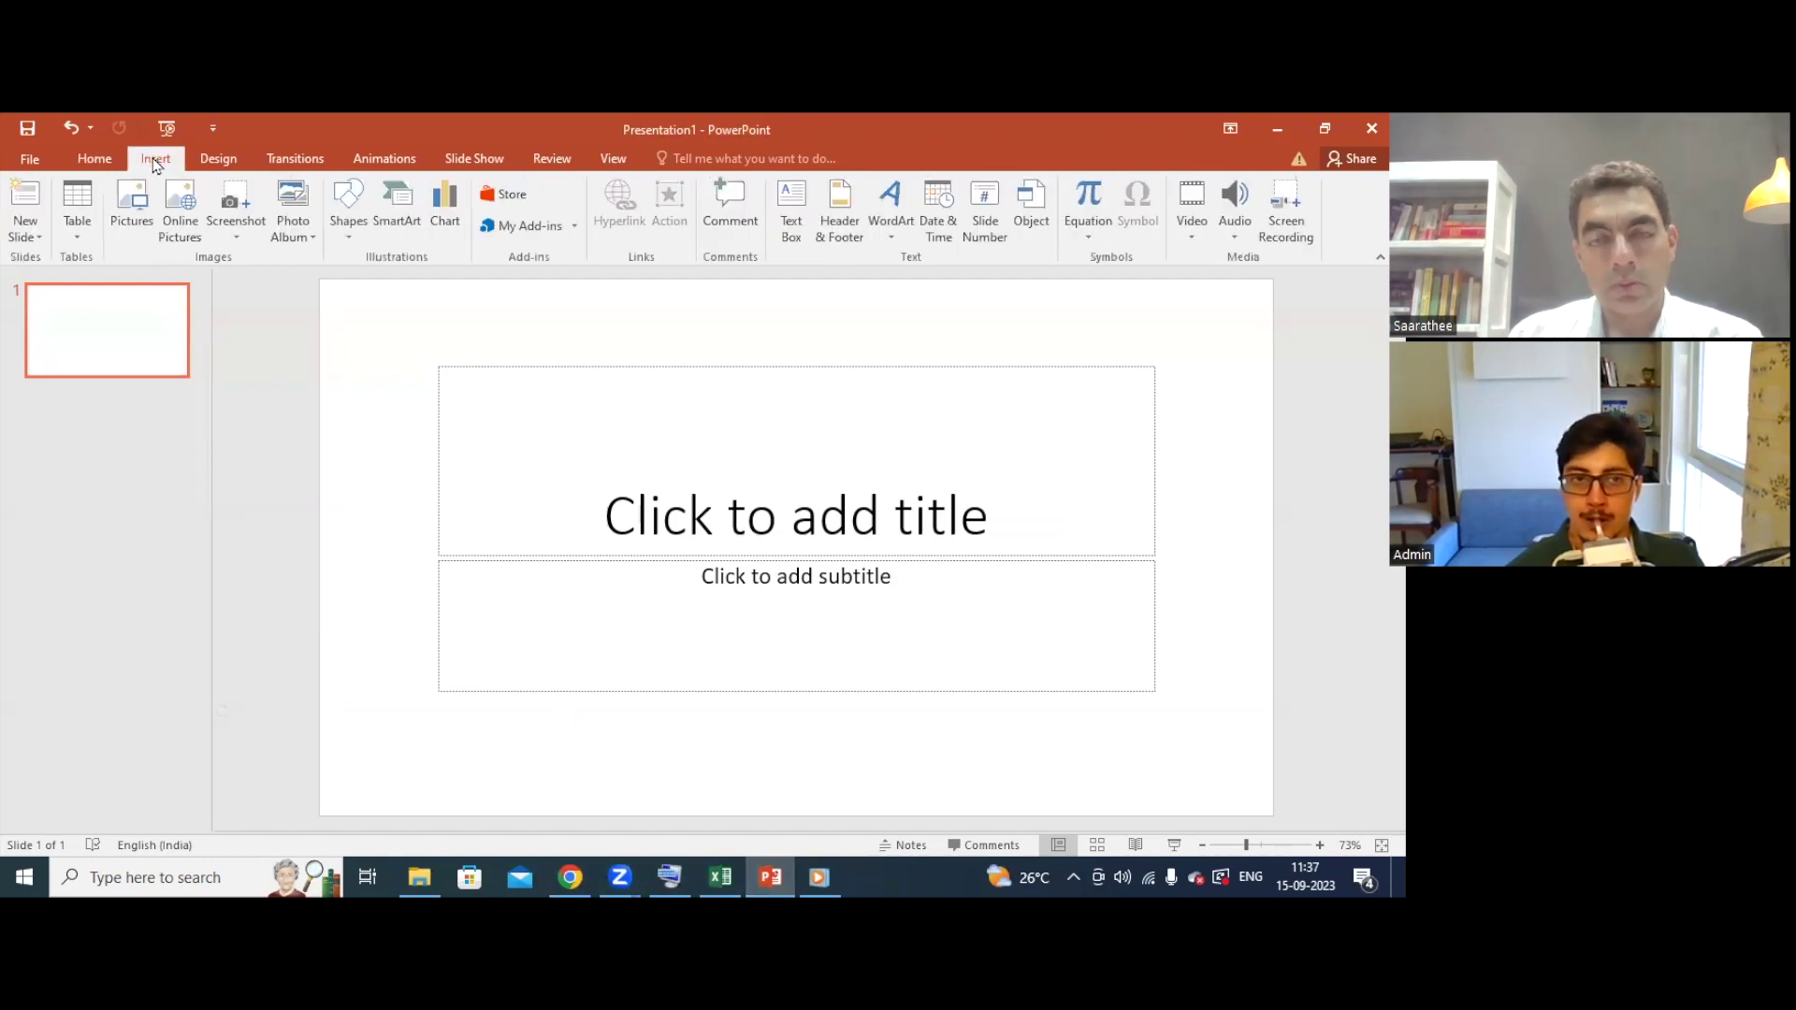
left_click(141, 234)
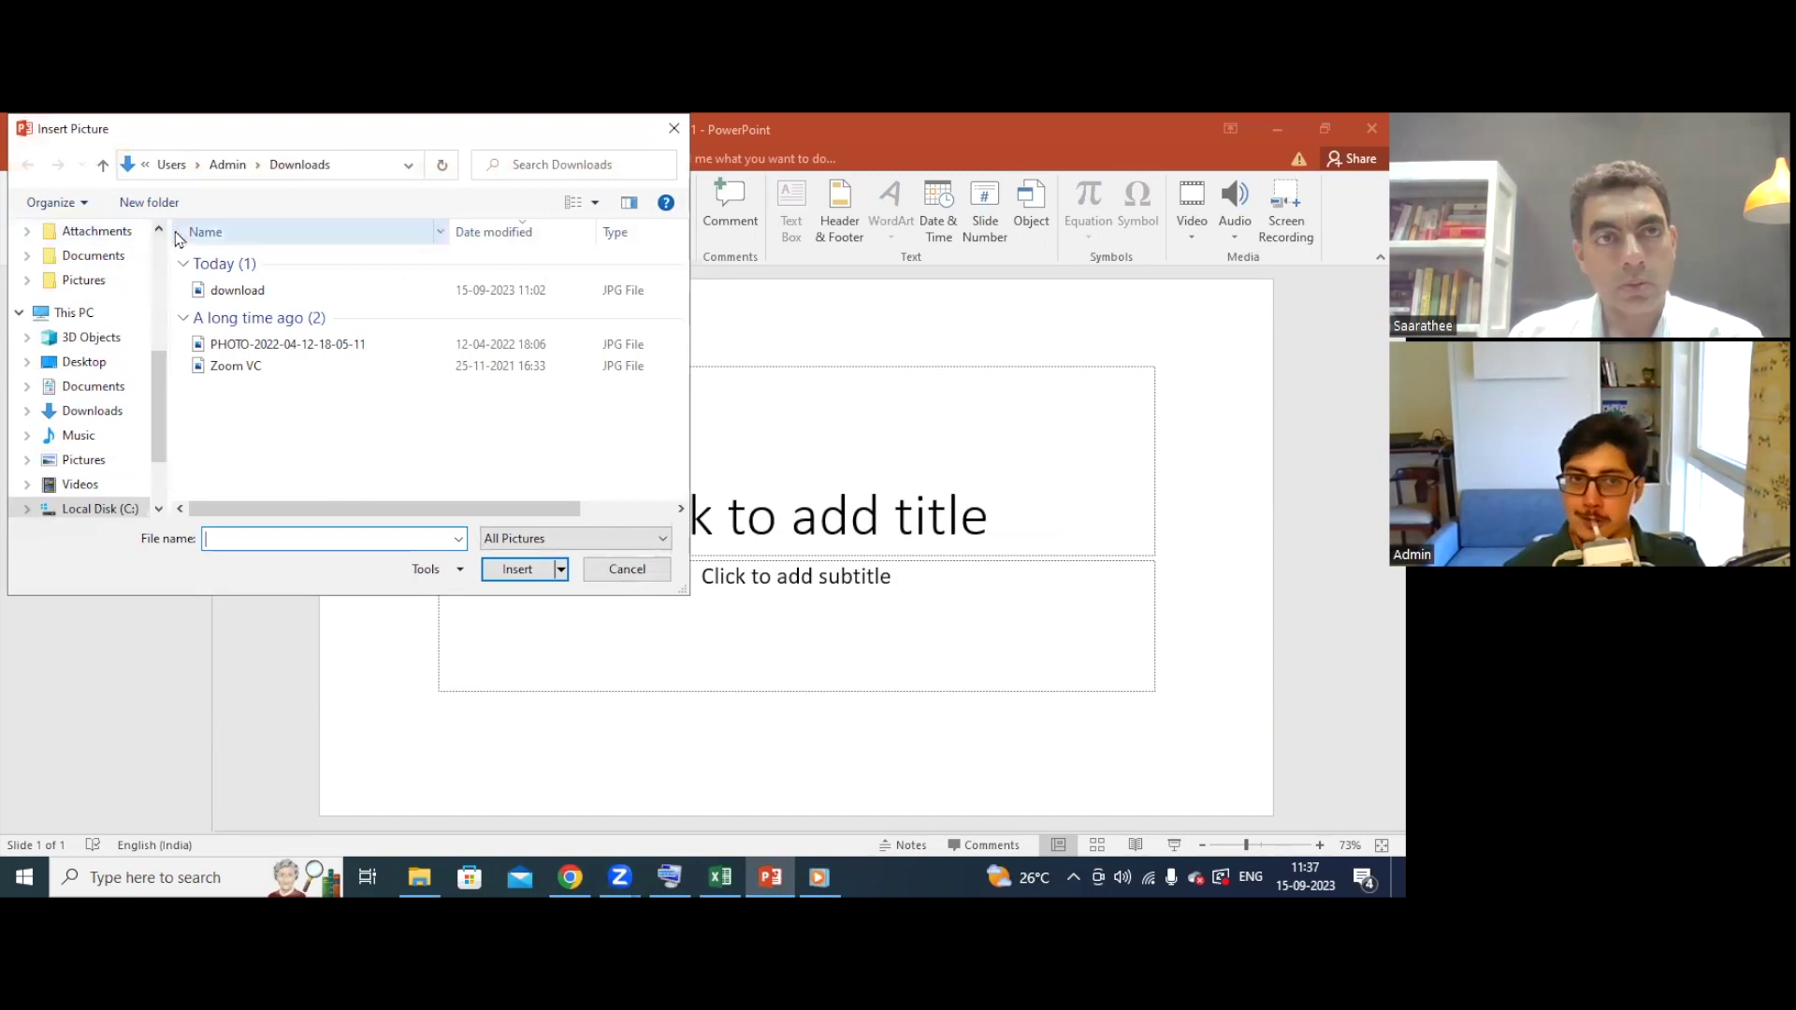
left_click(239, 293)
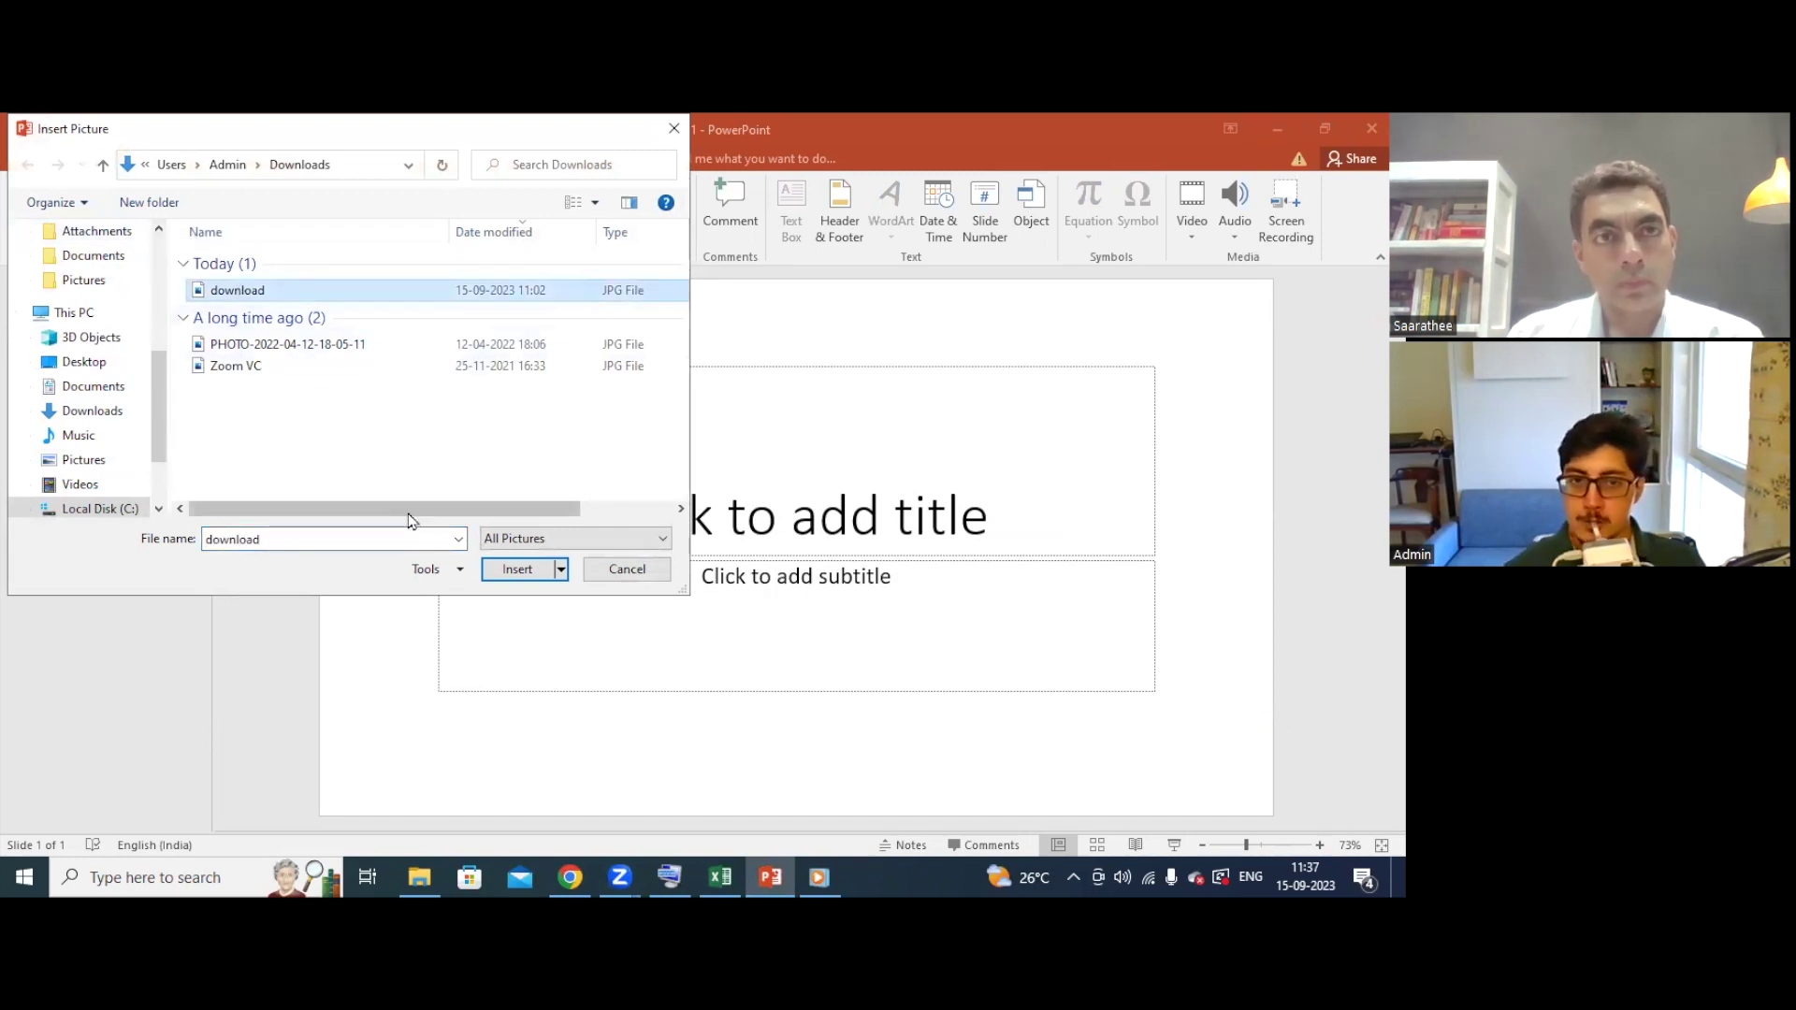
left_click(530, 573)
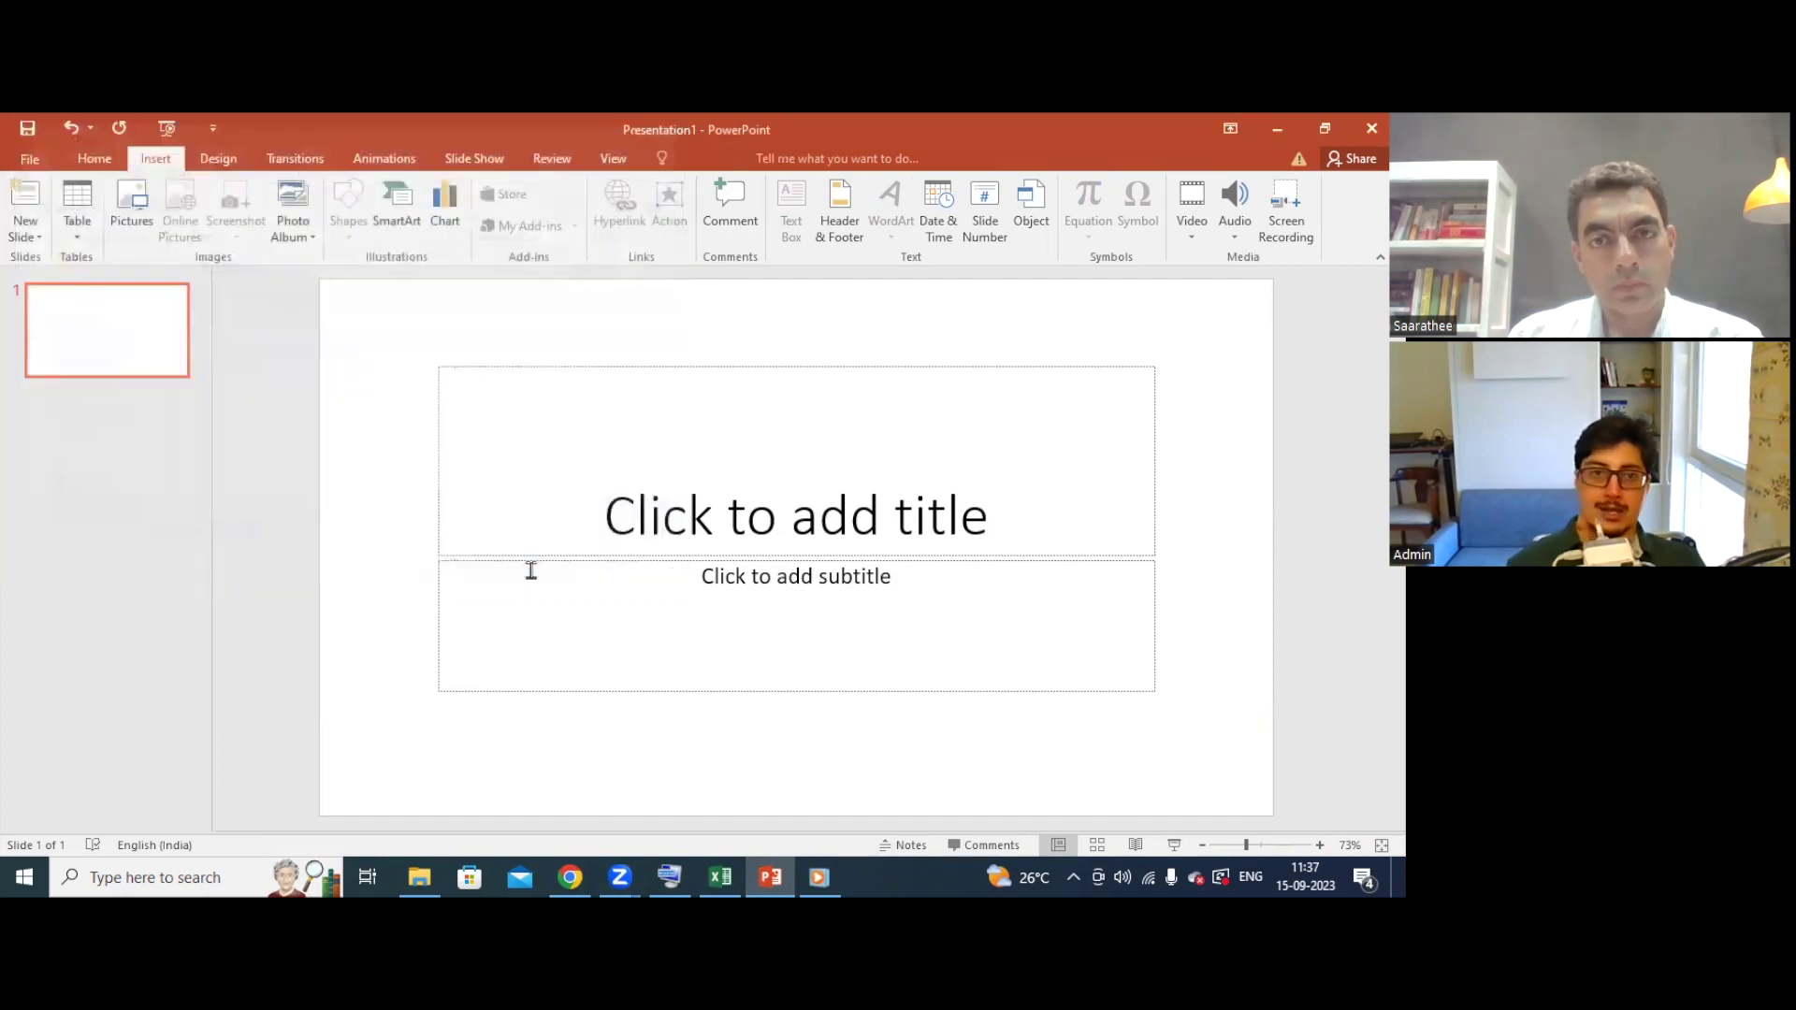